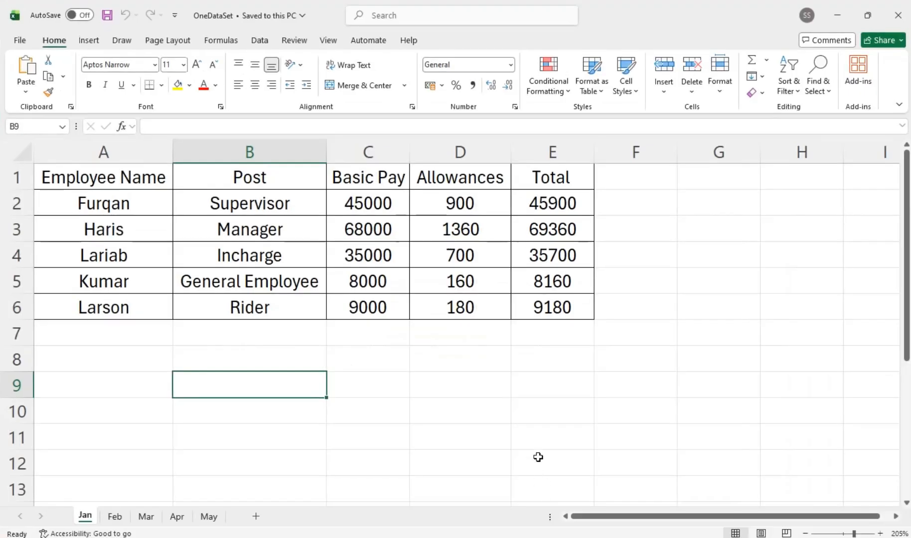
Look through the Feb, Mar, Apr and May sheets of the OneDataSet workbook, and view the MonthData folder.
click(114, 516)
click(146, 516)
click(177, 516)
click(209, 517)
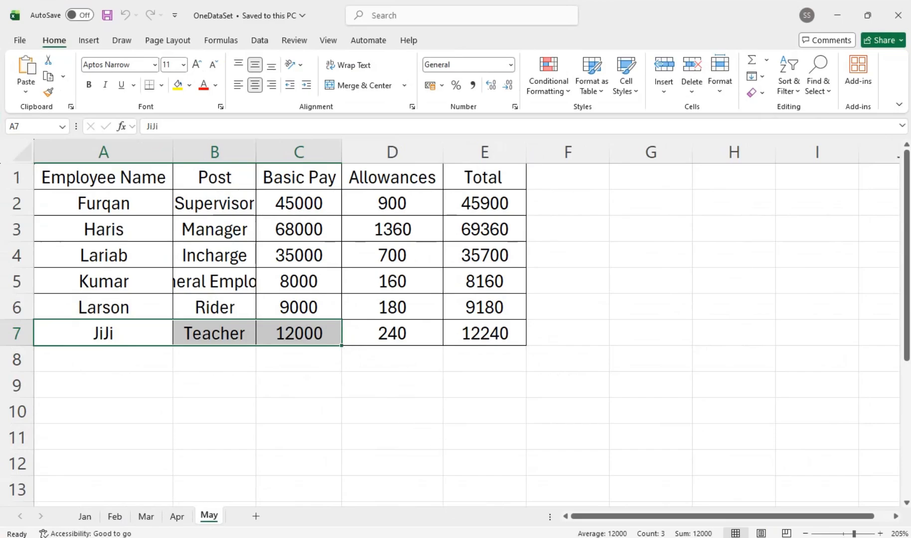
click(622, 483)
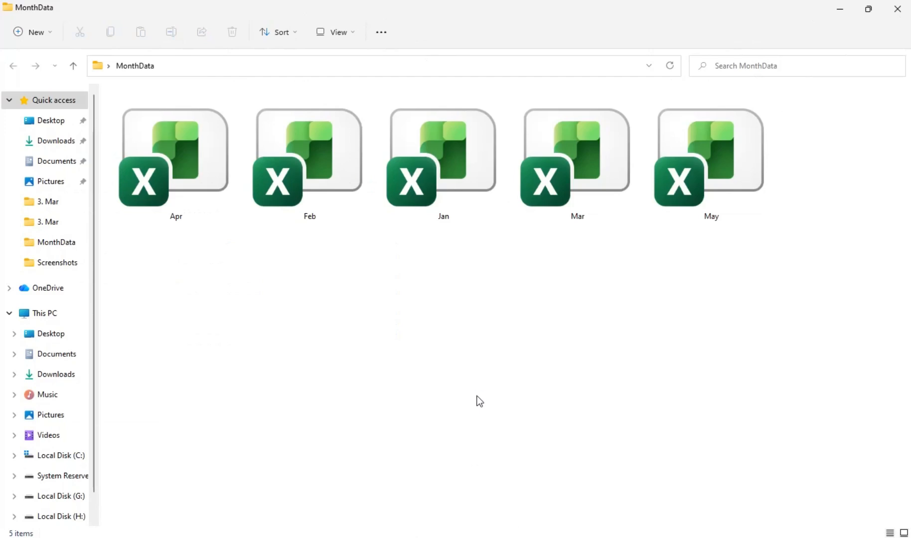
Switch to Power BI Desktop and connect to the OneDataSet Excel workbook on the Desktop as the data source.
mouse_move(641, 536)
click(647, 513)
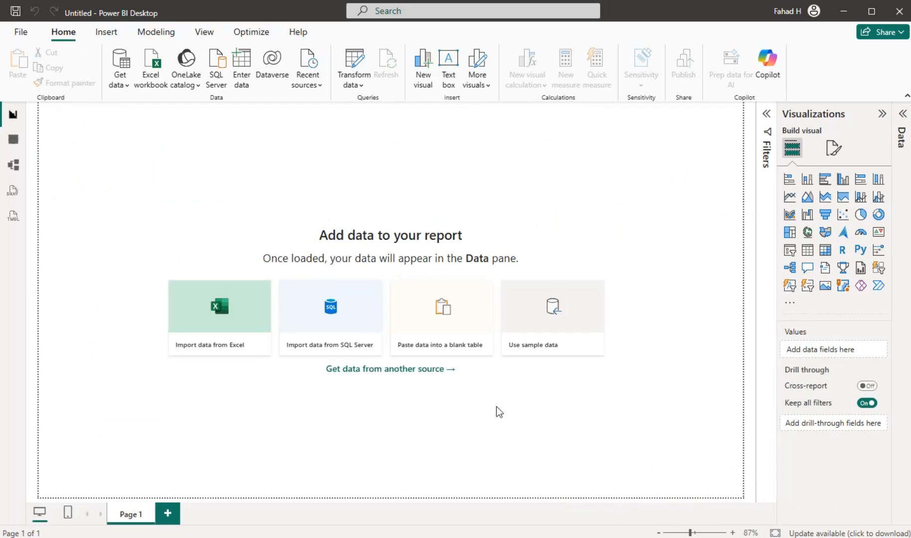
click(120, 87)
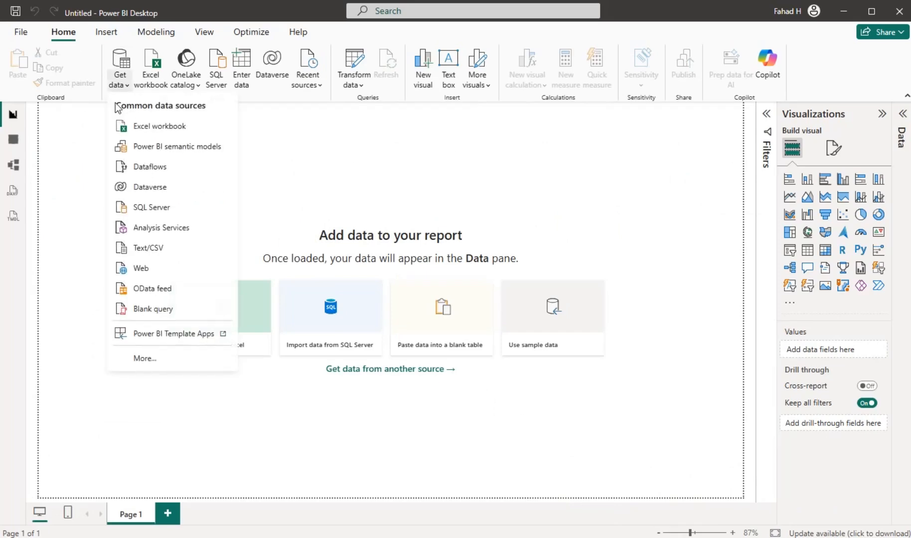
click(142, 130)
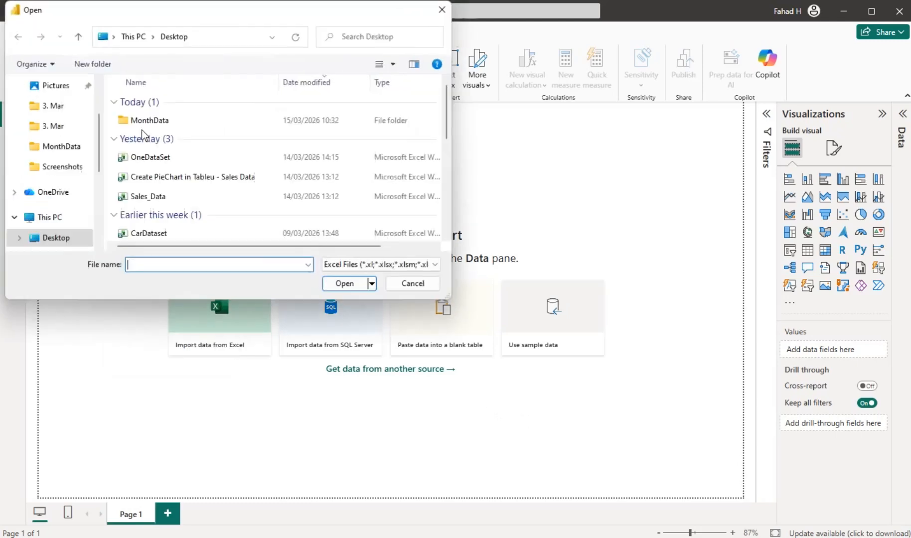
click(146, 158)
click(338, 285)
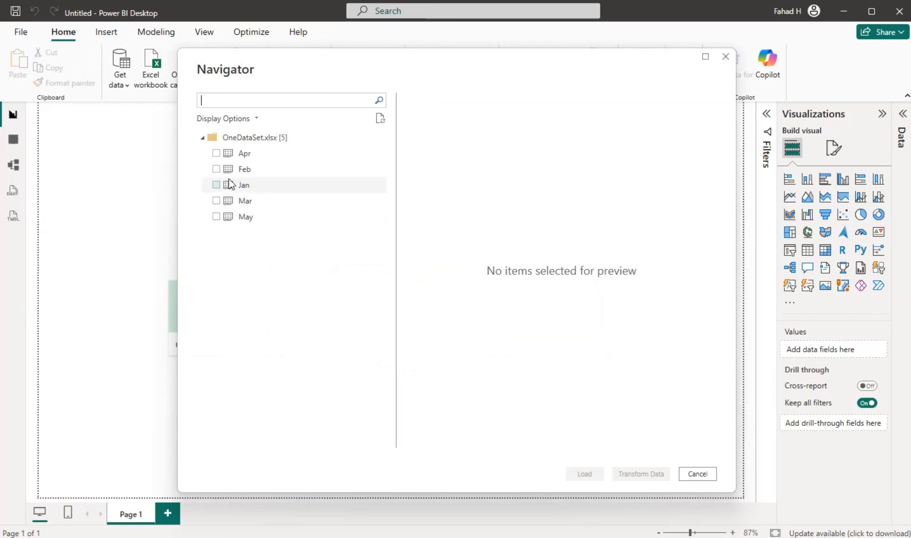
Select the Apr, Feb, Jan, Mar and May sheets and load them into Power Query for transformation.
click(216, 153)
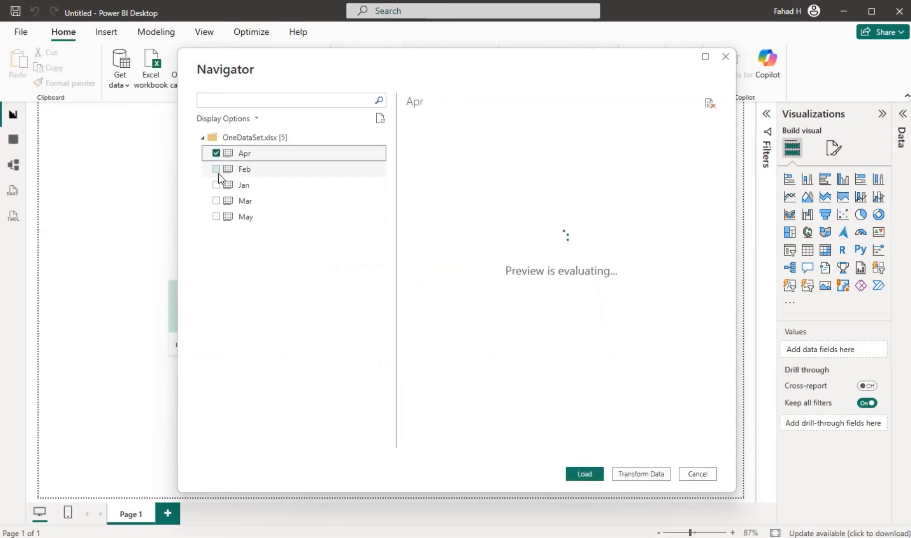
click(220, 175)
click(216, 185)
click(216, 201)
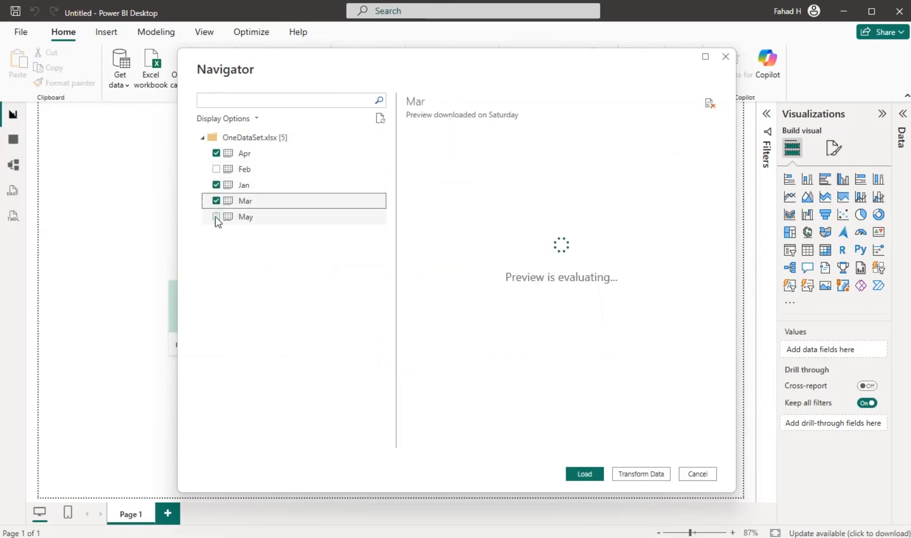
click(216, 217)
click(216, 169)
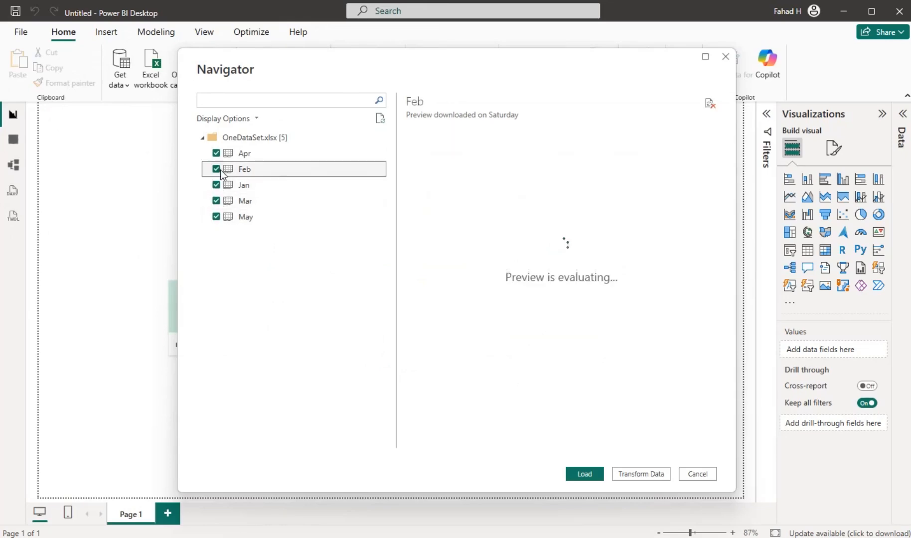
click(642, 474)
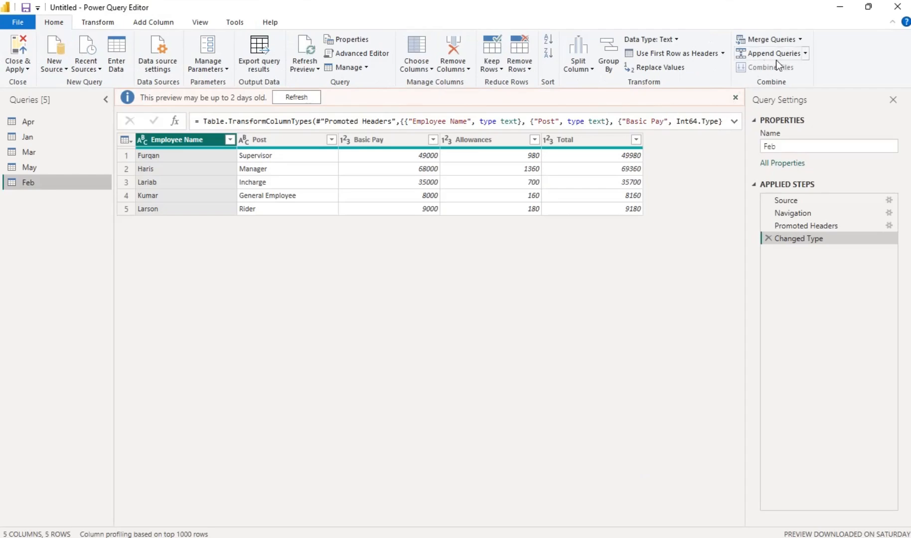
click(735, 96)
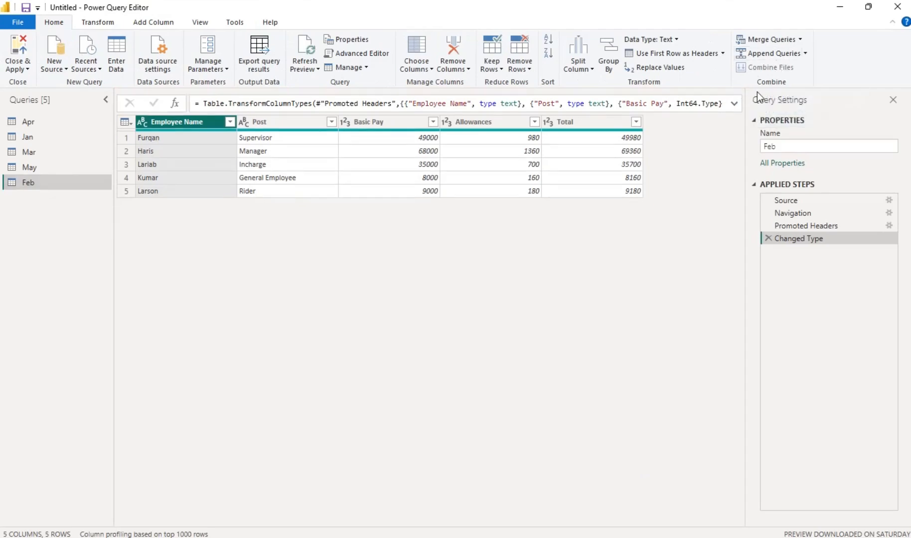
click(805, 54)
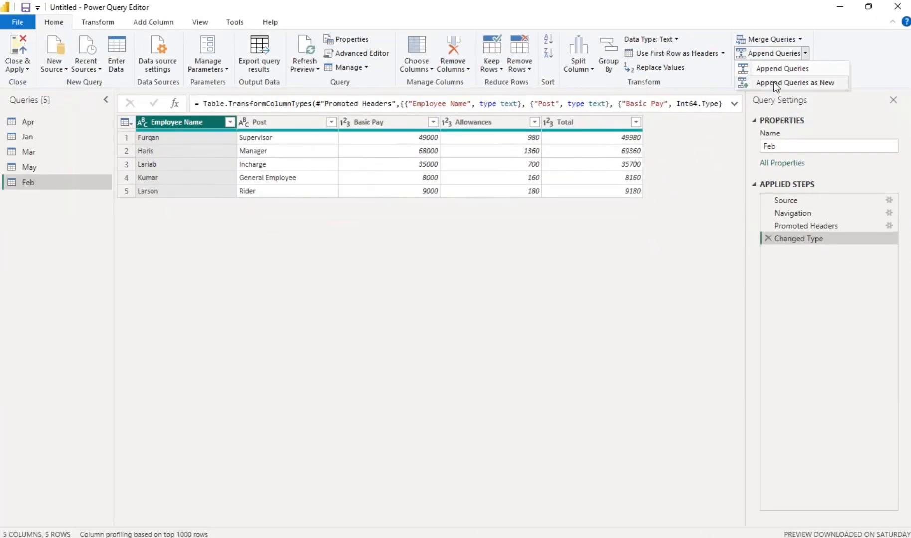
click(774, 83)
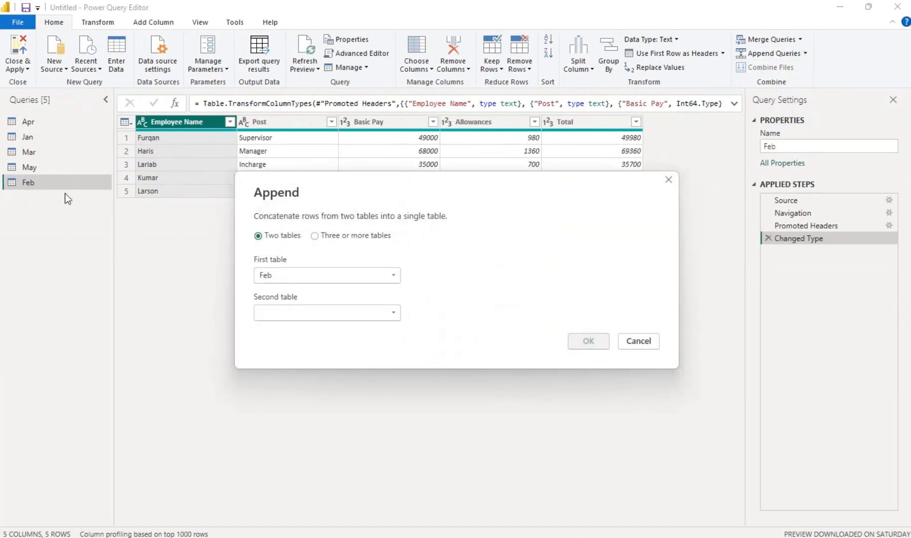
click(631, 344)
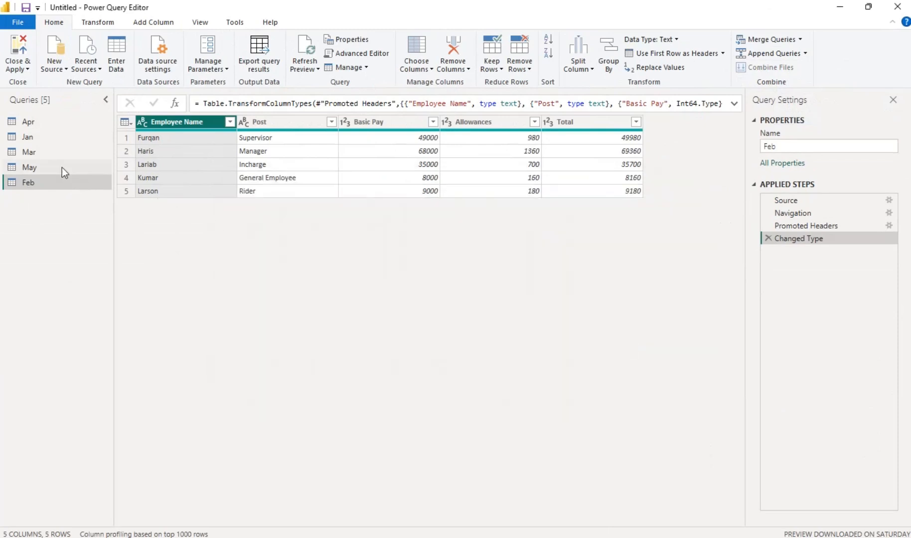
Start appending queries as a new query from the Jan query, using the option for three or more tables.
click(35, 136)
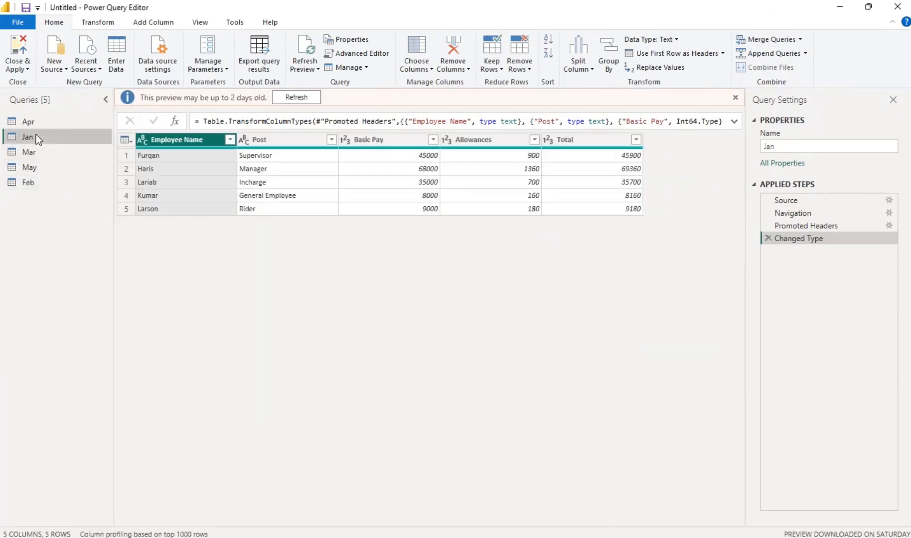
click(805, 53)
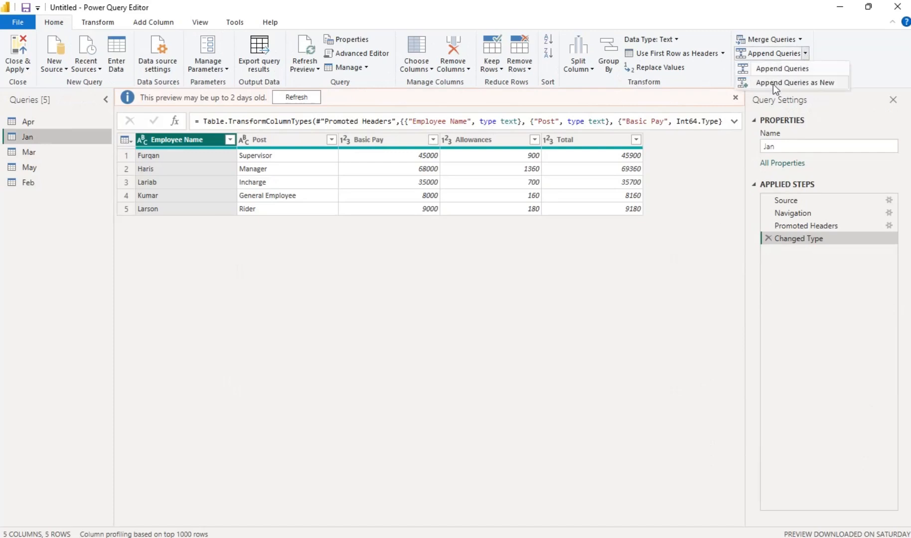
click(774, 84)
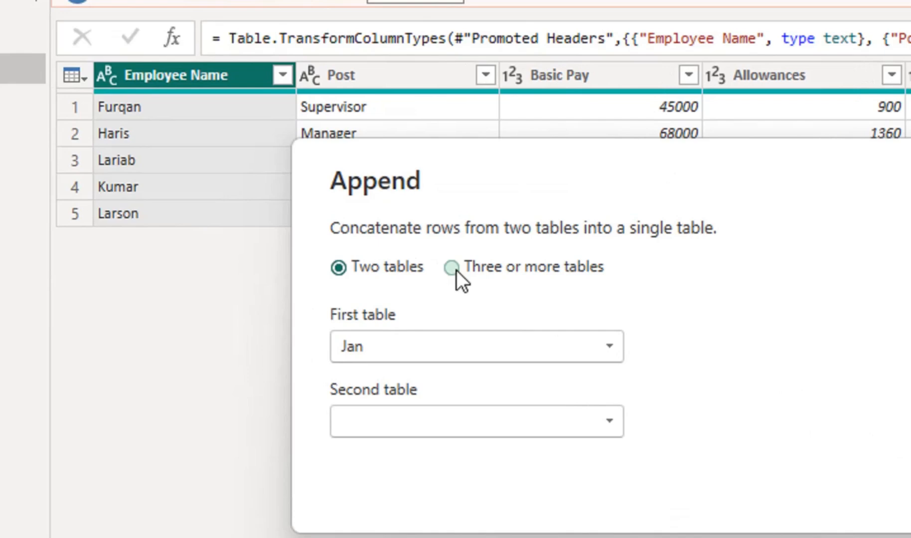
click(316, 237)
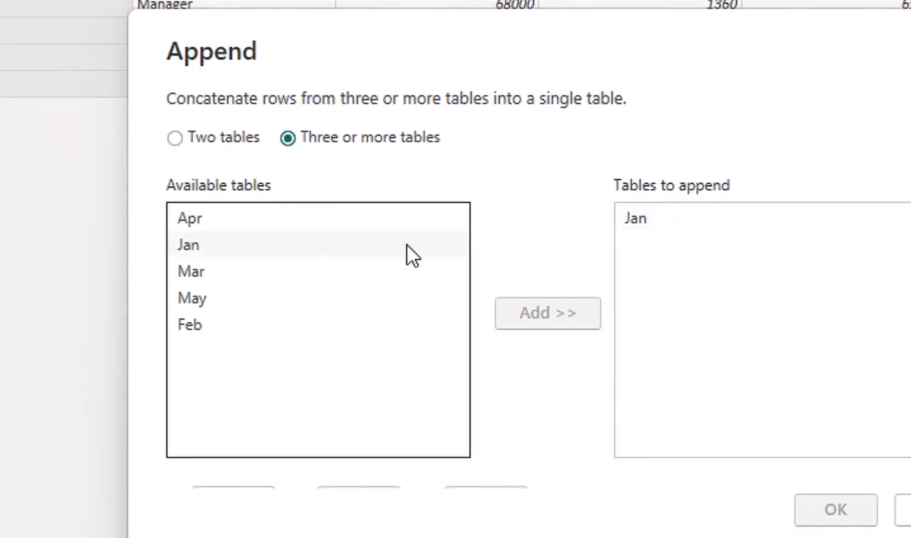
Add Feb, Mar, Apr and May after Jan to the tables to append, and create the combined query.
click(361, 330)
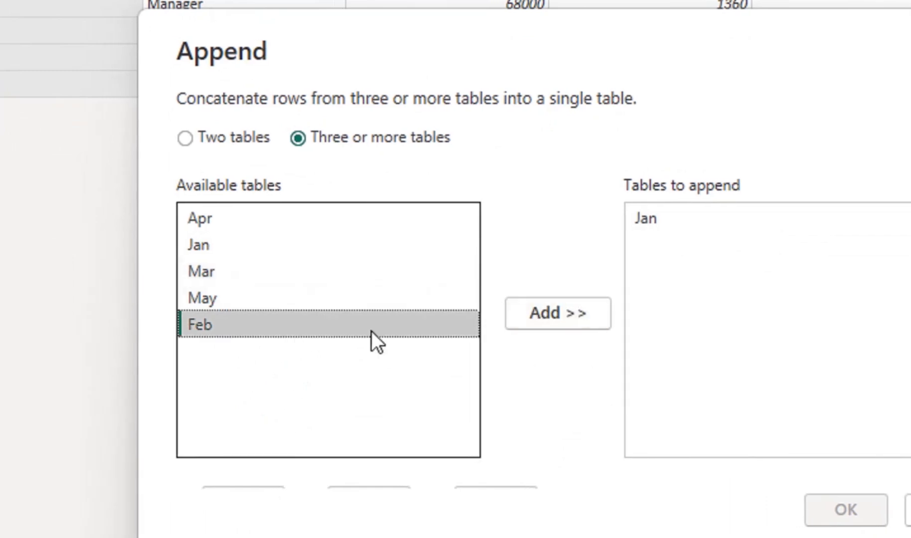
click(568, 323)
click(295, 282)
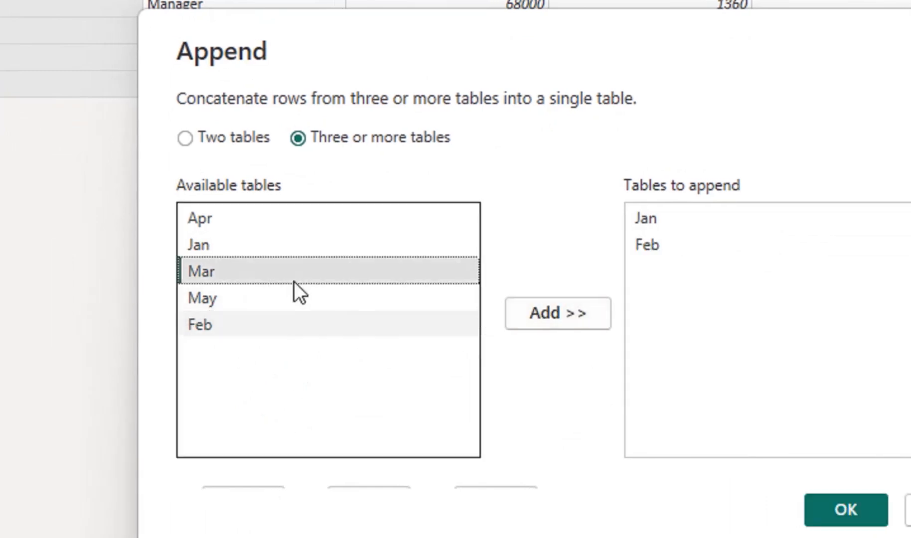
click(579, 313)
click(228, 222)
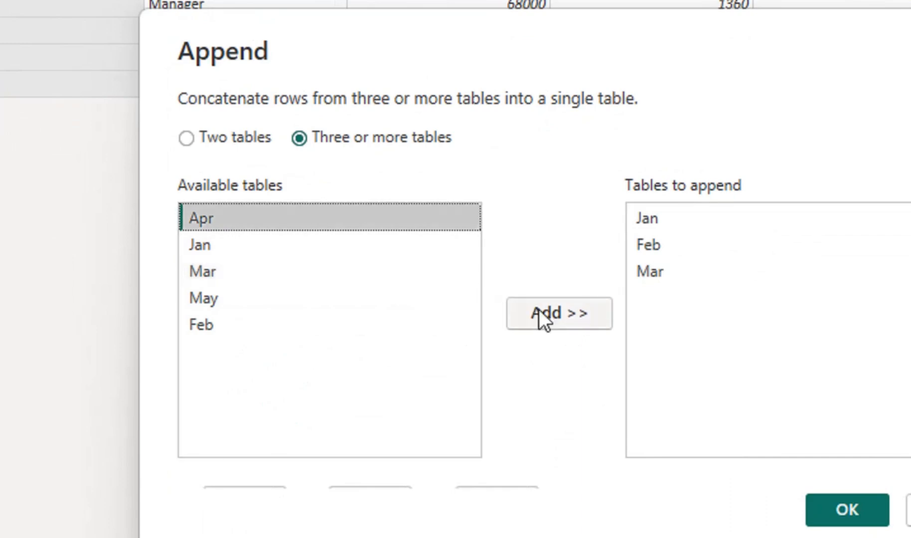
click(540, 311)
click(211, 299)
click(550, 322)
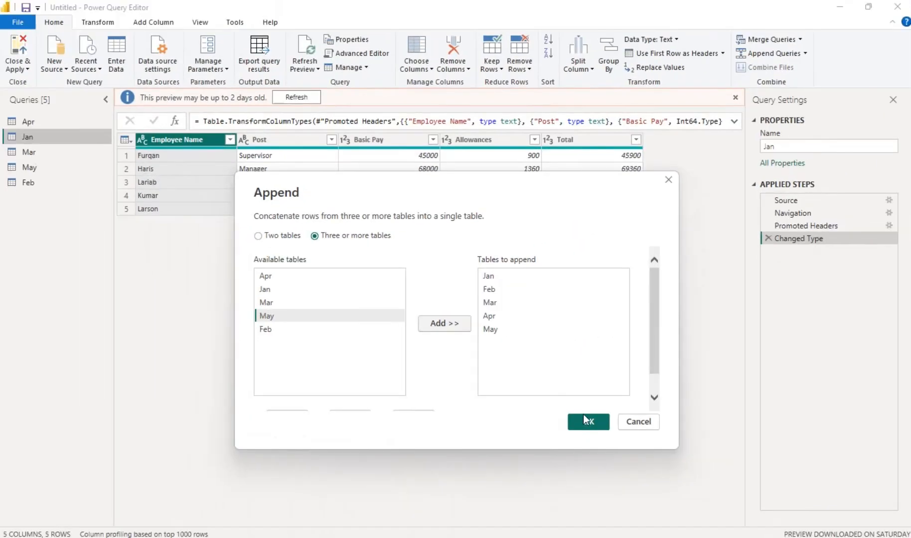
click(584, 422)
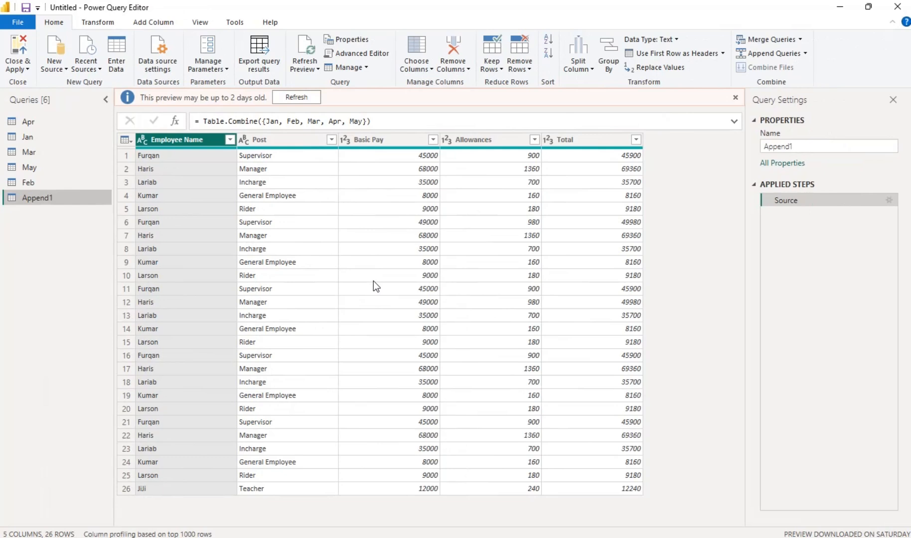
Switch to the OneDataSet workbook in Excel and review the sheets from Jan through May.
click(572, 536)
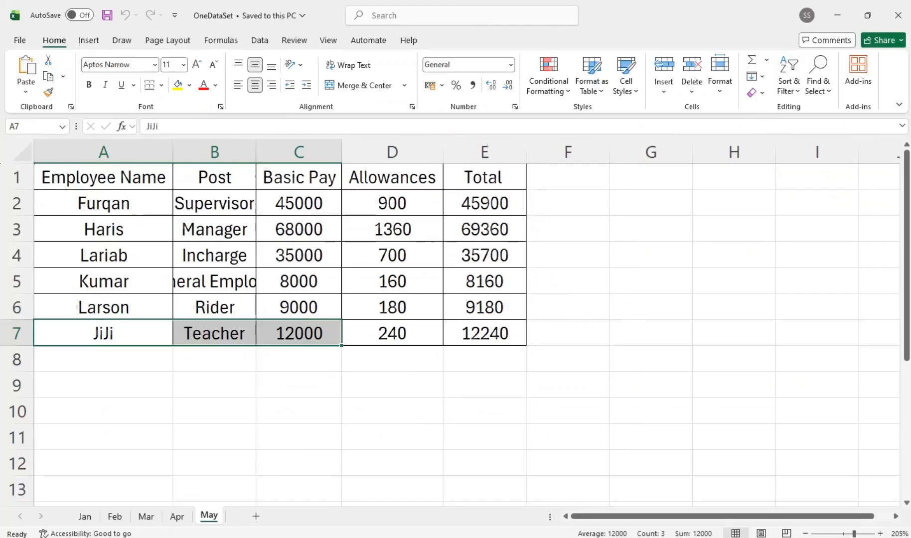
click(85, 517)
click(114, 517)
click(146, 516)
click(177, 516)
click(209, 517)
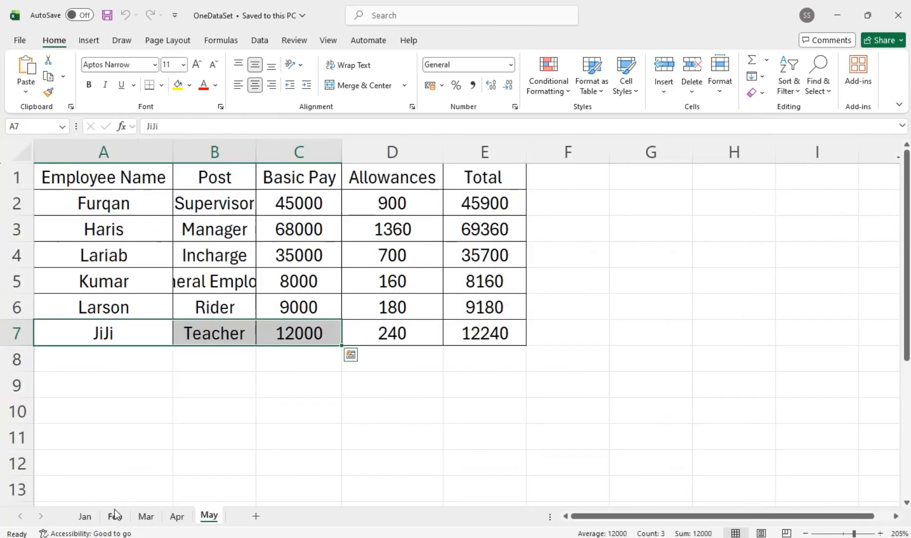
Compare the employee rows on the Jan and May sheets, and check the other month sheets for the same column layout.
click(85, 517)
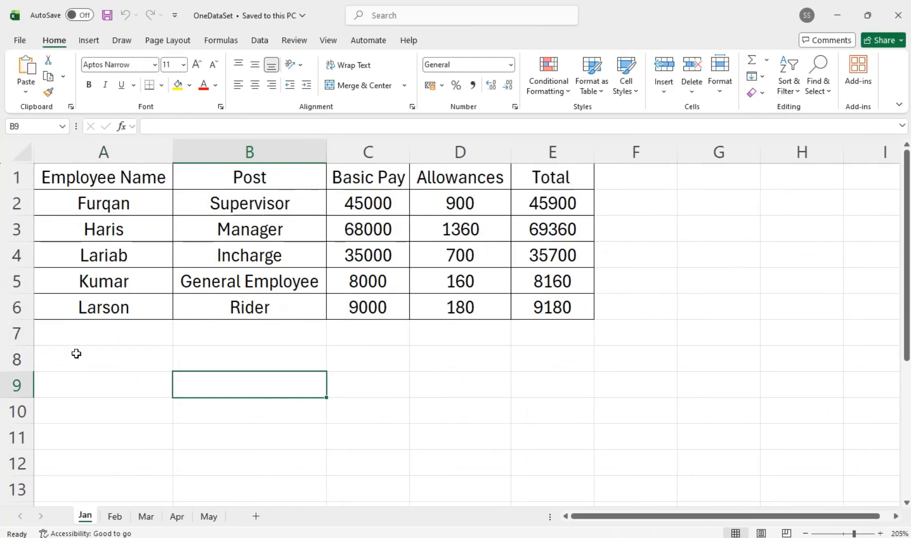
drag(75, 204, 75, 299)
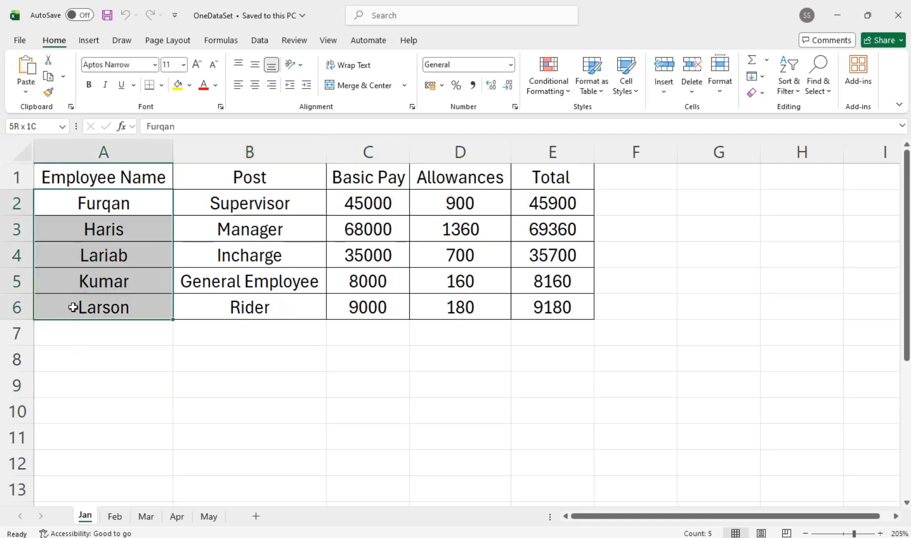
click(209, 518)
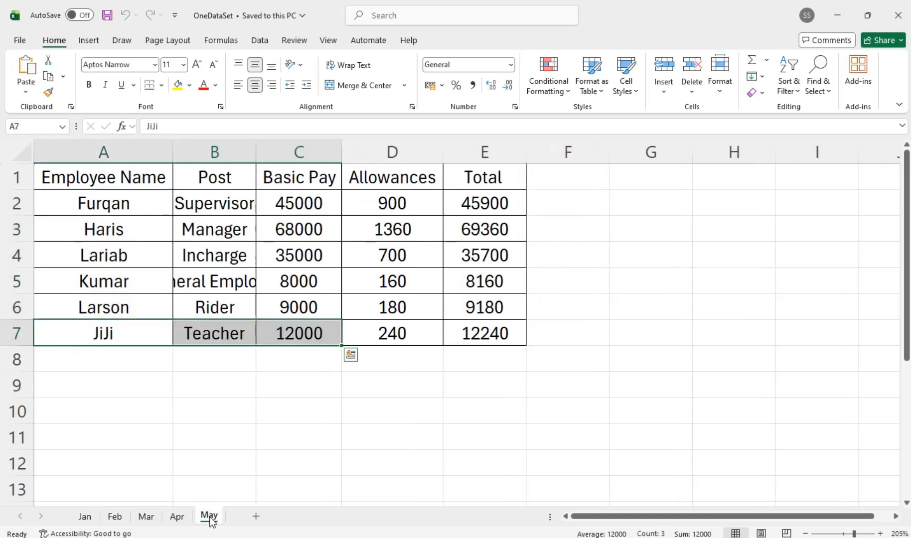
click(110, 348)
drag(85, 202, 373, 342)
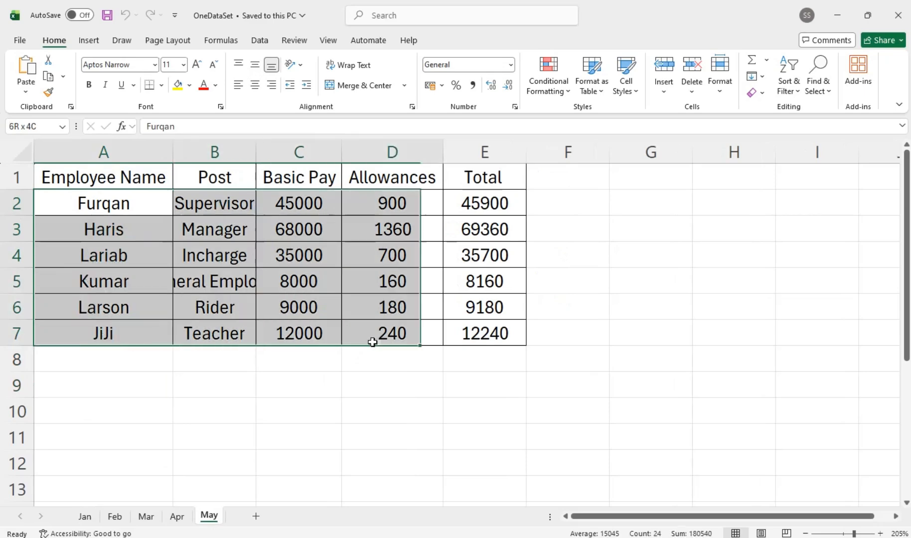
click(178, 518)
click(159, 516)
click(85, 517)
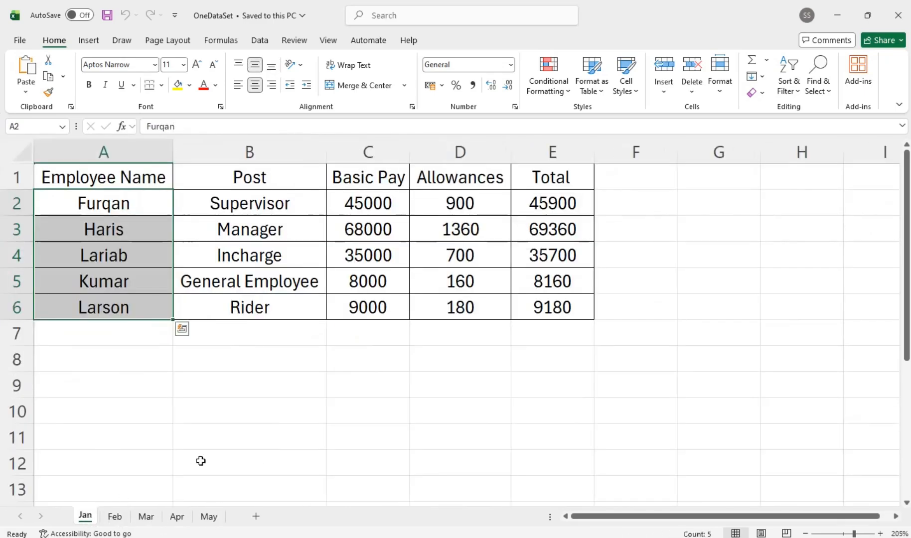
Return to the Power Query Editor, then close it and apply the queries to the Power BI report.
mouse_move(657, 530)
click(704, 492)
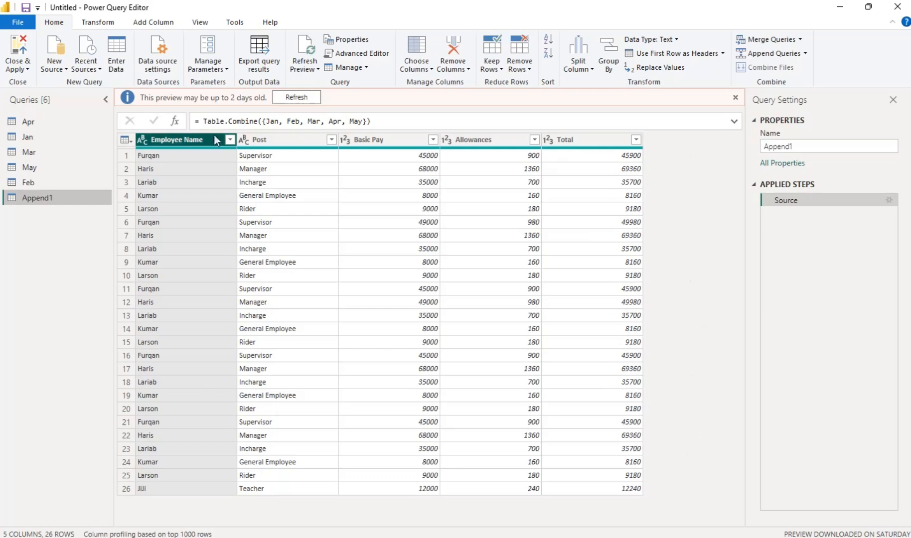
click(28, 67)
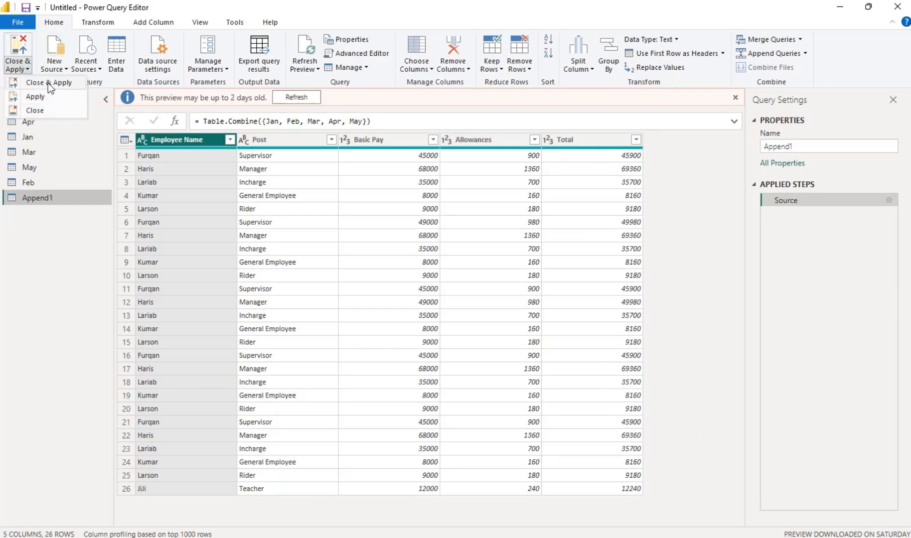
click(48, 83)
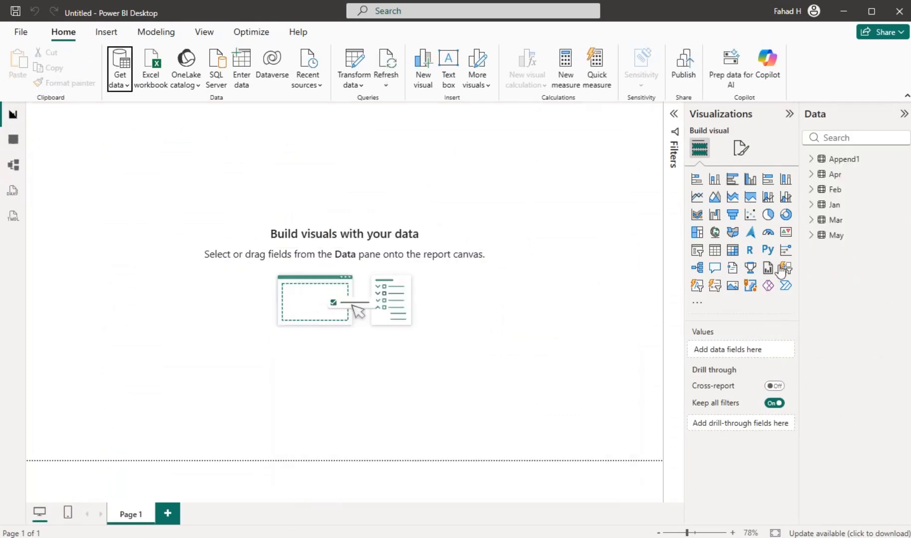
Expand the Append1 and Apr tables in the data model to view their fields.
click(822, 159)
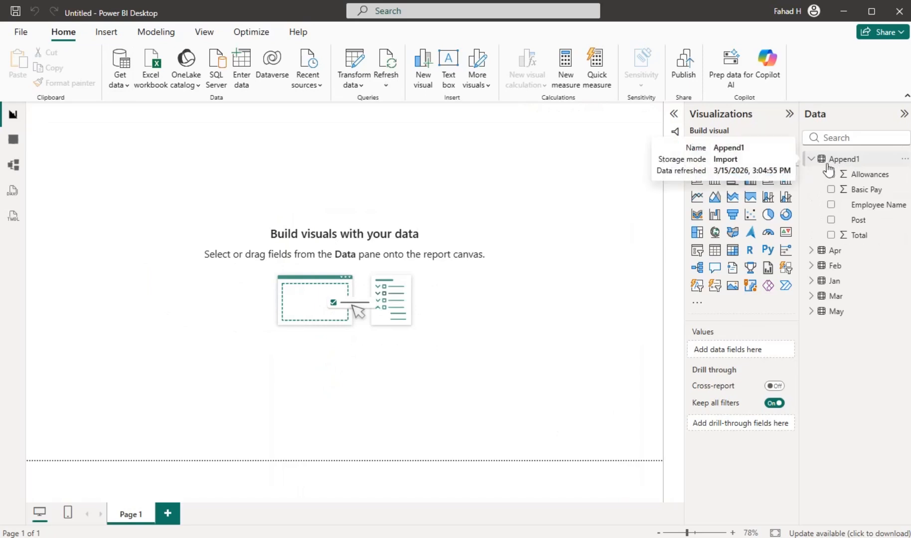
click(813, 252)
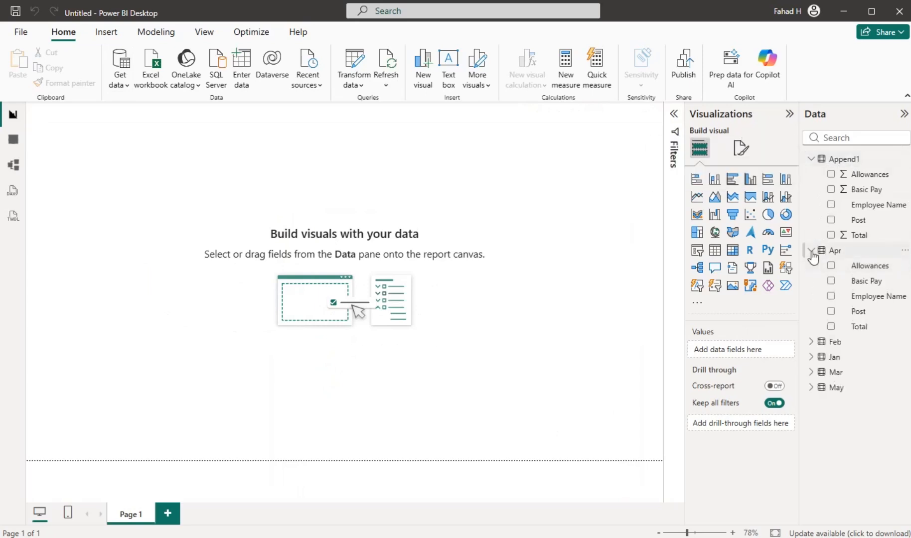
Collapse the Apr and Append1 tables, view the monthly workbooks in the MonthData folder, and return to the Power BI report.
click(813, 252)
click(812, 159)
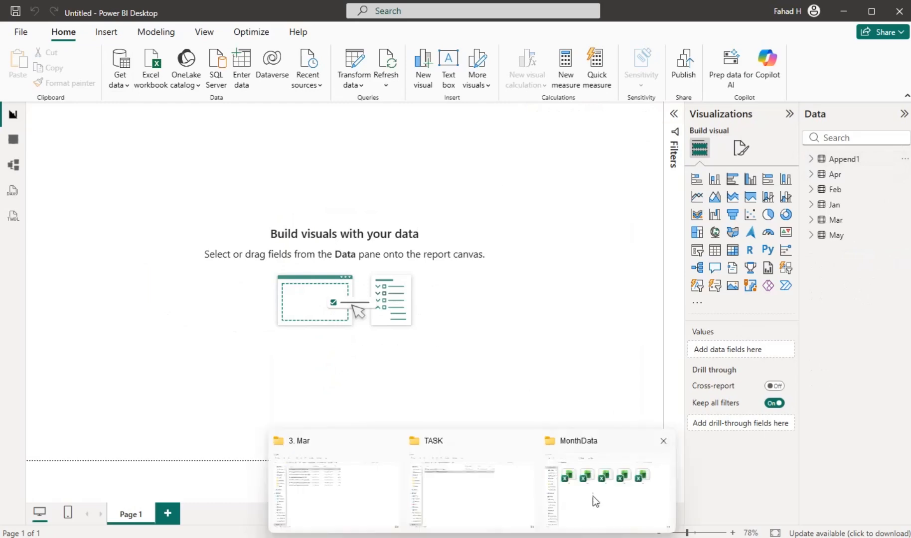
click(594, 500)
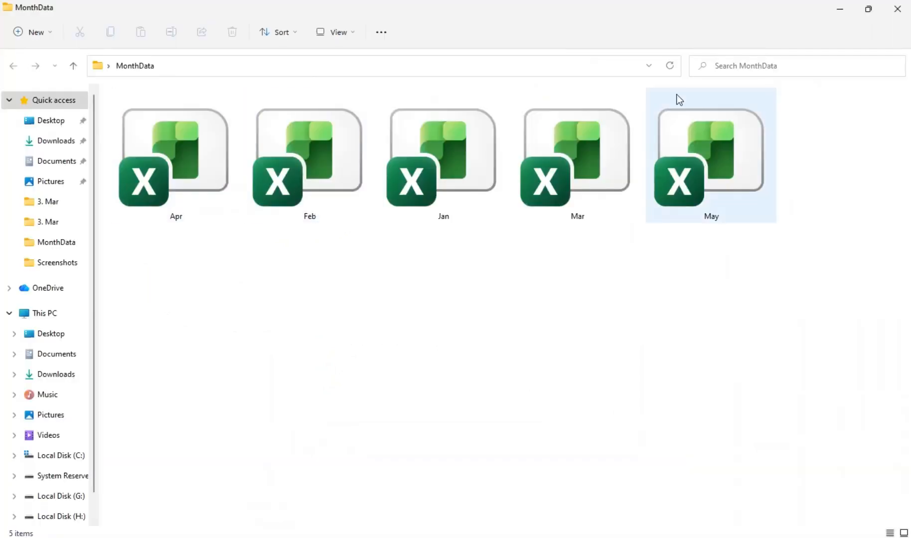
click(837, 9)
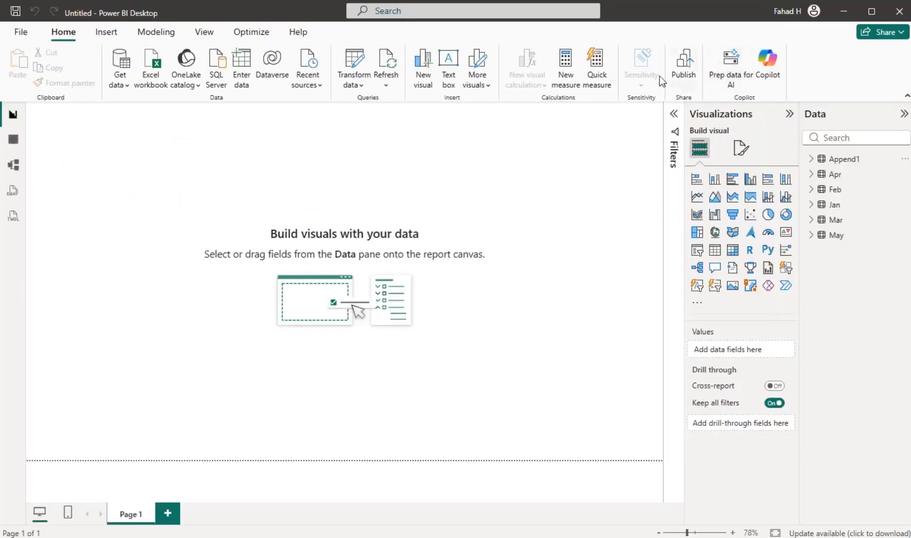
Start a new data connection that uses a folder as its source.
click(121, 79)
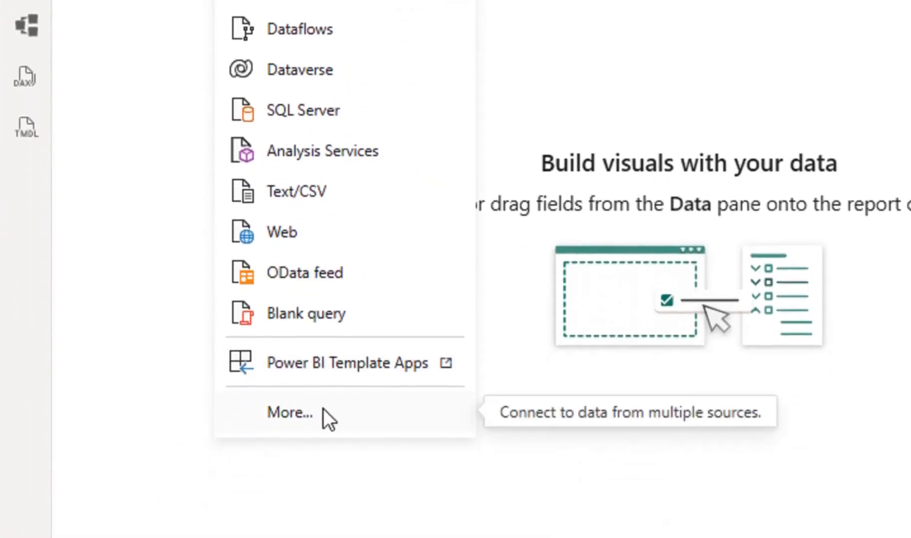
click(324, 459)
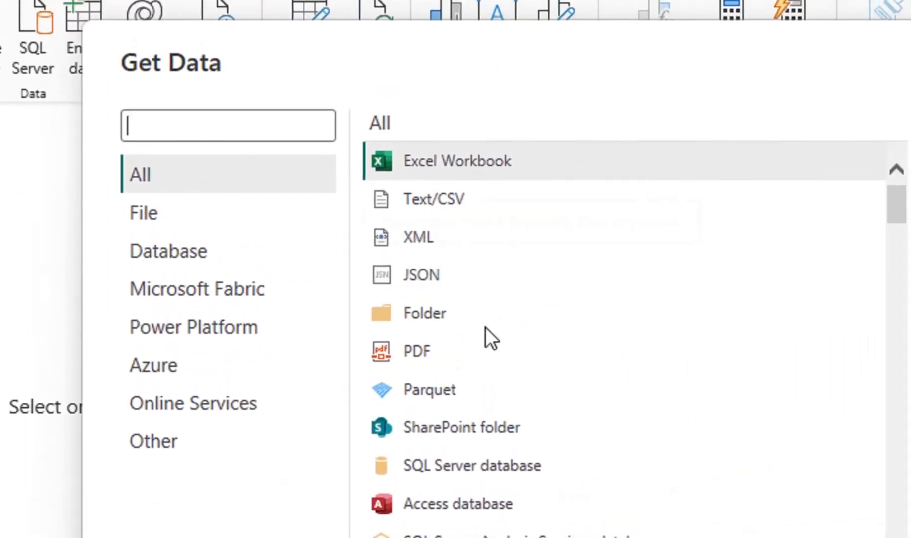
click(412, 317)
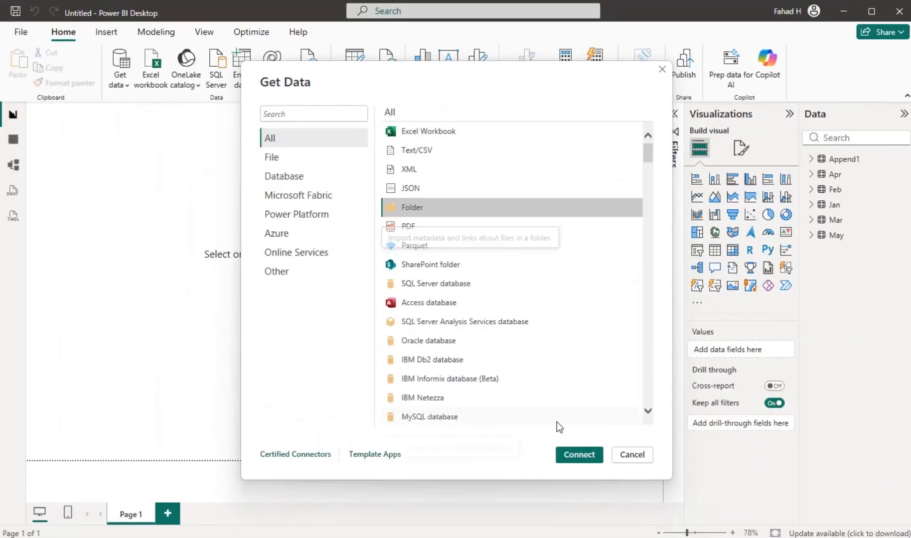
click(578, 455)
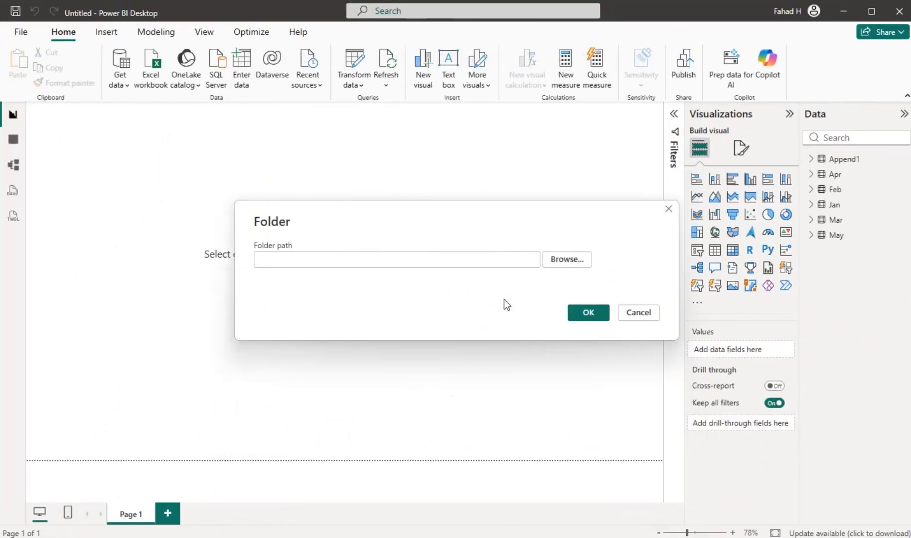
Set the desktop's MonthData folder as the source path and open its file list for transformation in the Power Query Editor.
click(564, 263)
scroll(392, 272, down, 1)
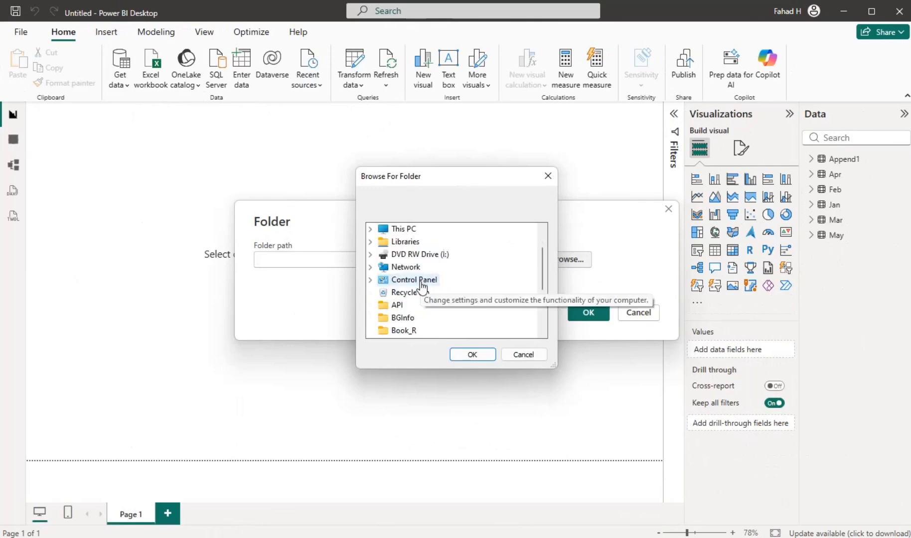
scroll(441, 300, down, 1)
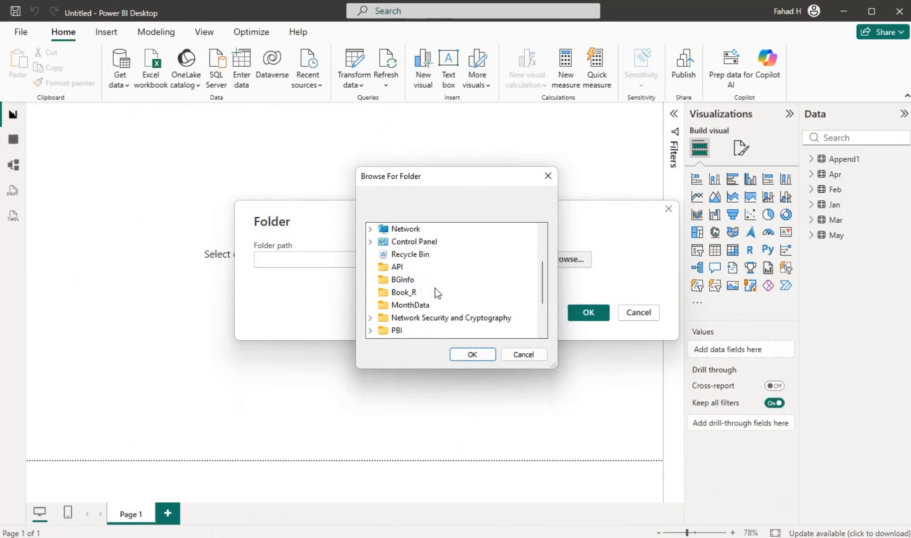
click(410, 309)
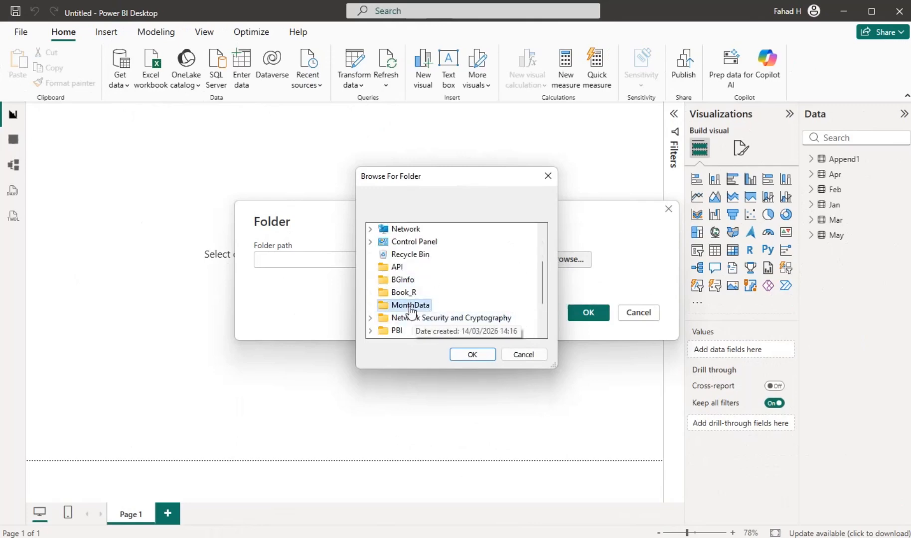
click(472, 354)
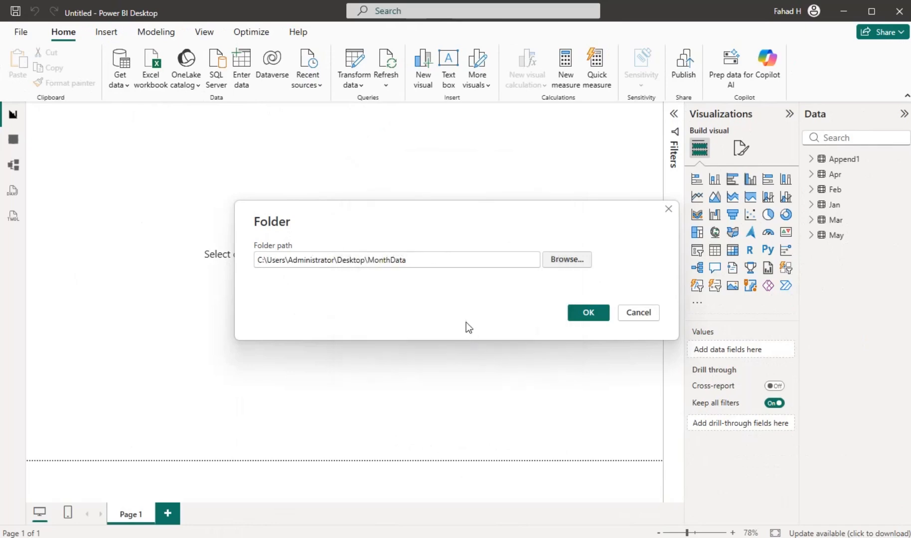
click(585, 315)
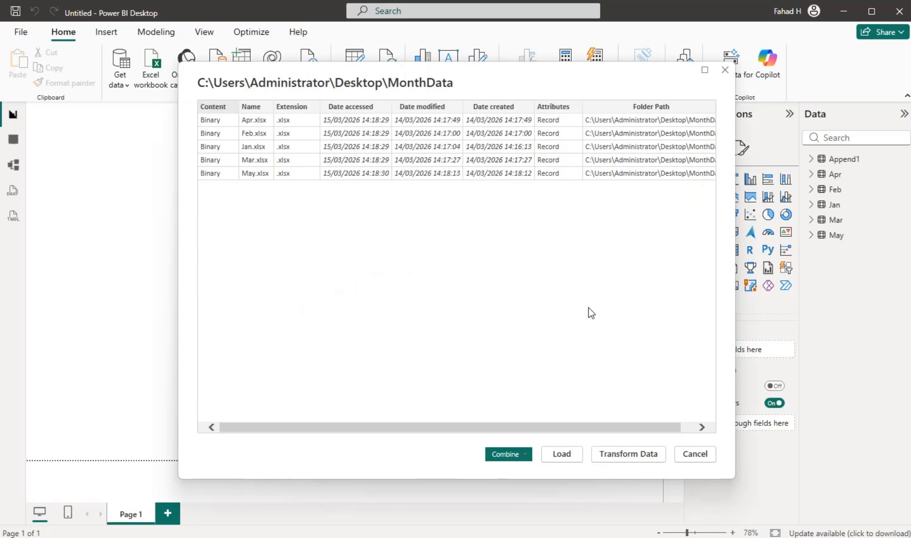
mouse_move(467, 427)
mouse_down()
mouse_move(535, 429)
mouse_move(469, 435)
mouse_up()
click(627, 455)
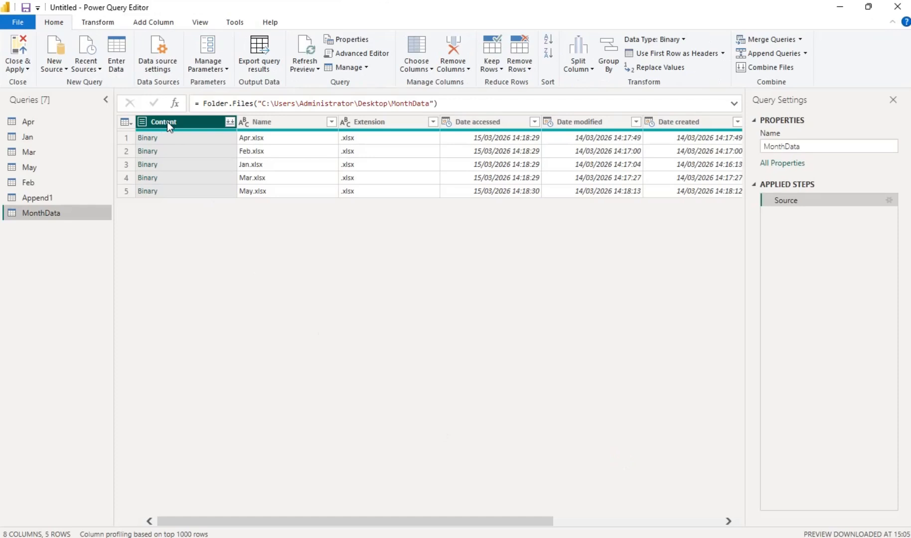
Keep only the Content and Name columns in the MonthData query and remove all other columns.
ctrl+click(270, 123)
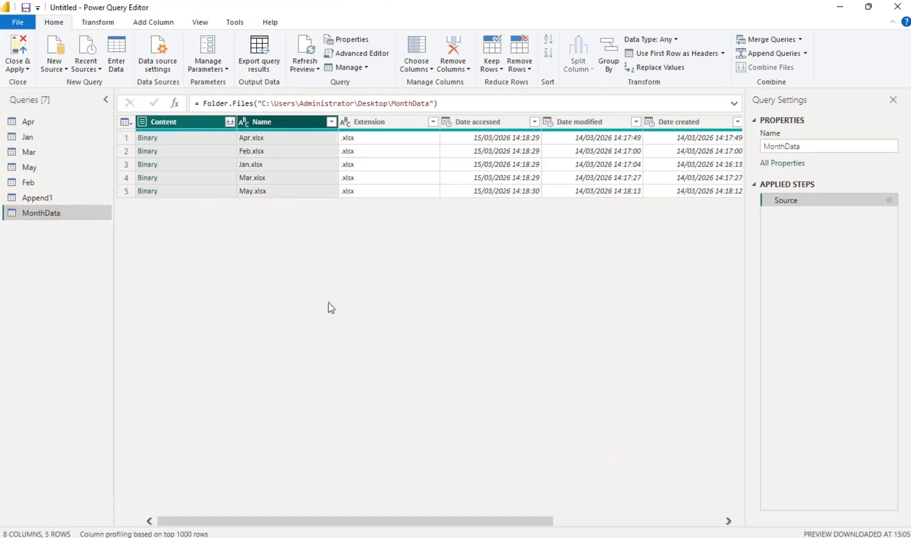
drag(338, 521, 277, 519)
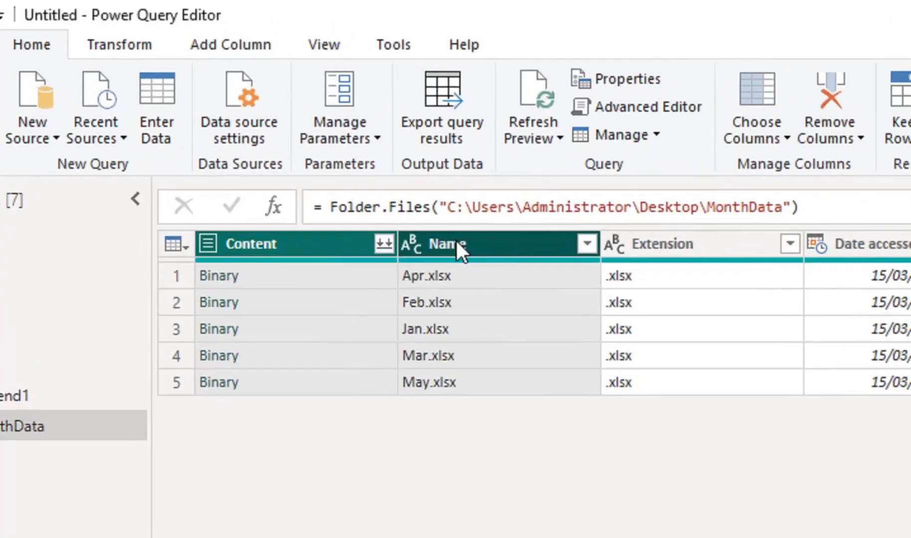
right_click(456, 241)
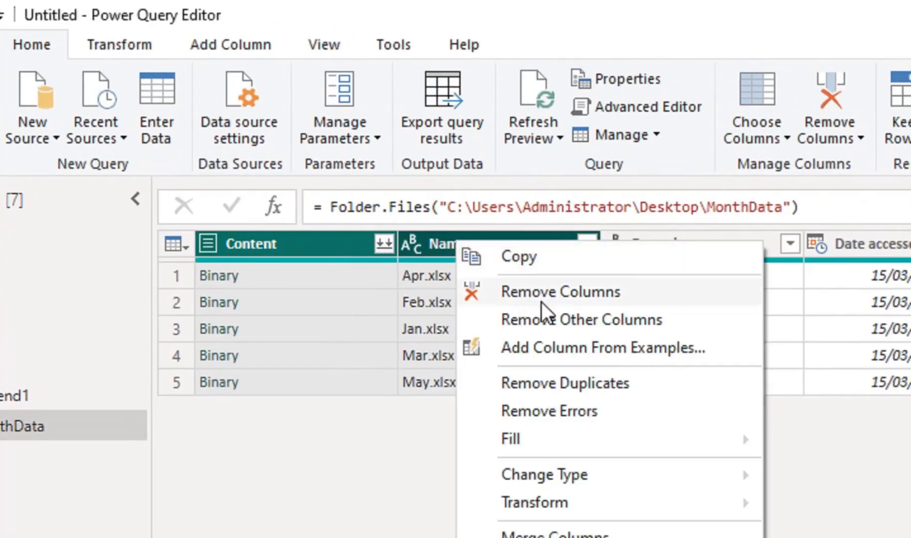
click(564, 322)
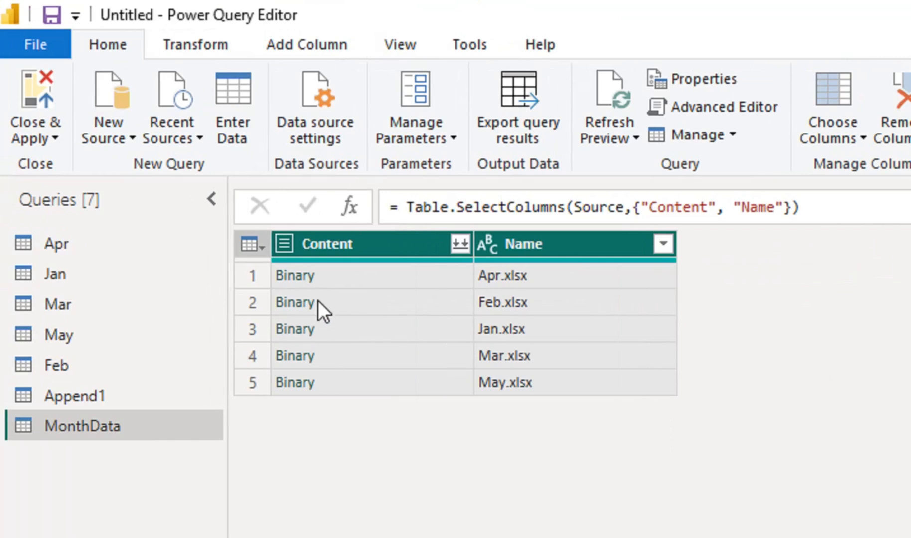
Start a custom column in the MonthData query and name it ExcelContent.
click(286, 49)
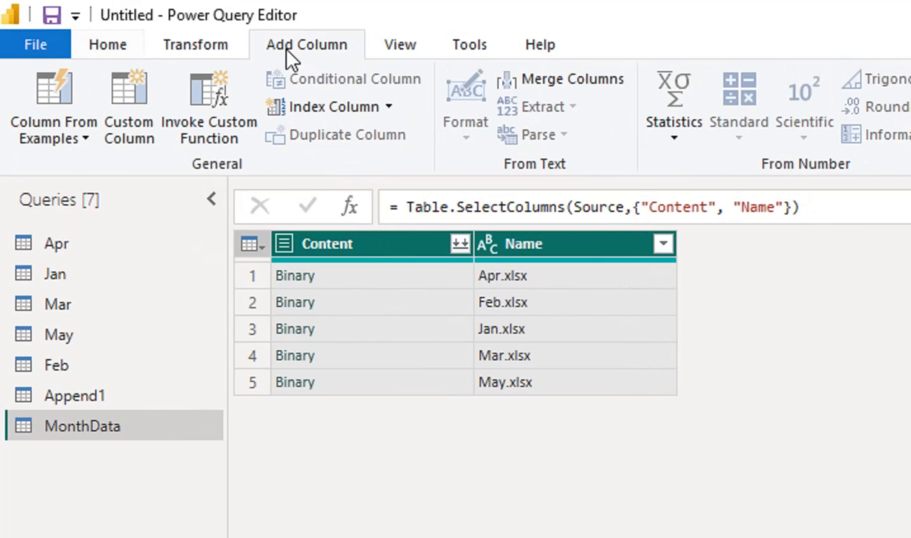
click(121, 132)
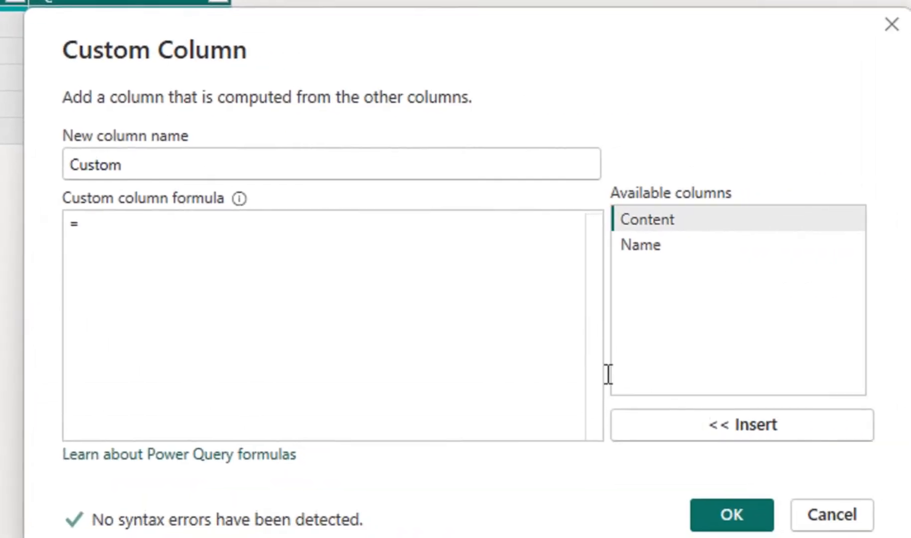
drag(142, 167, 91, 159)
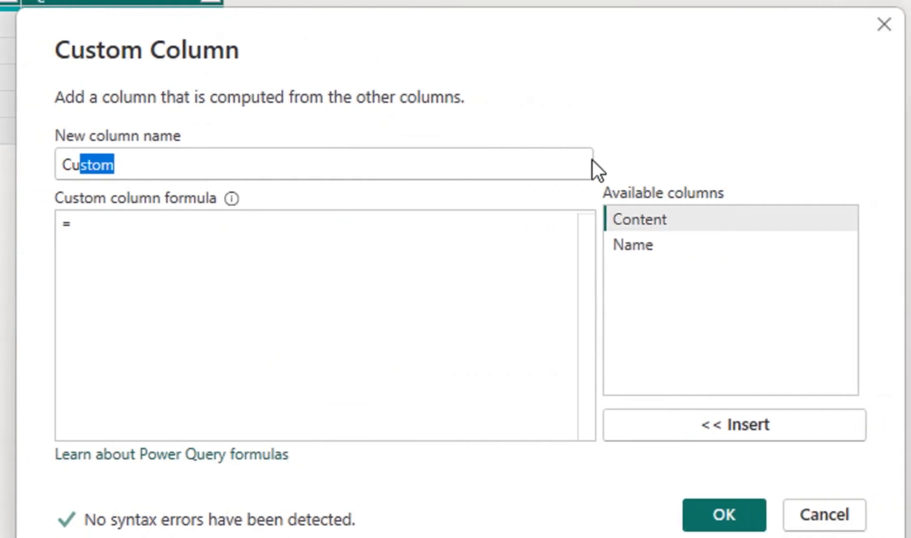
double_click(325, 158)
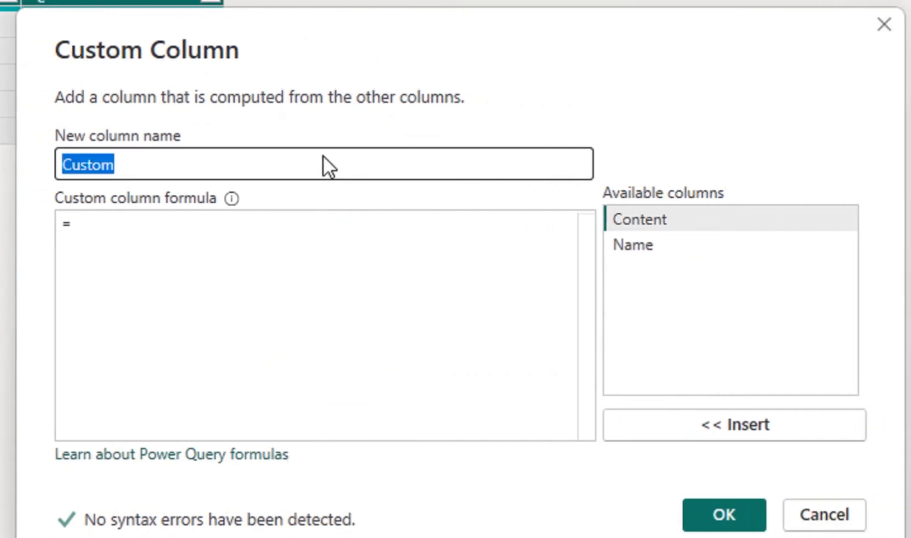
text(ExcelD)
key(BackSpace)
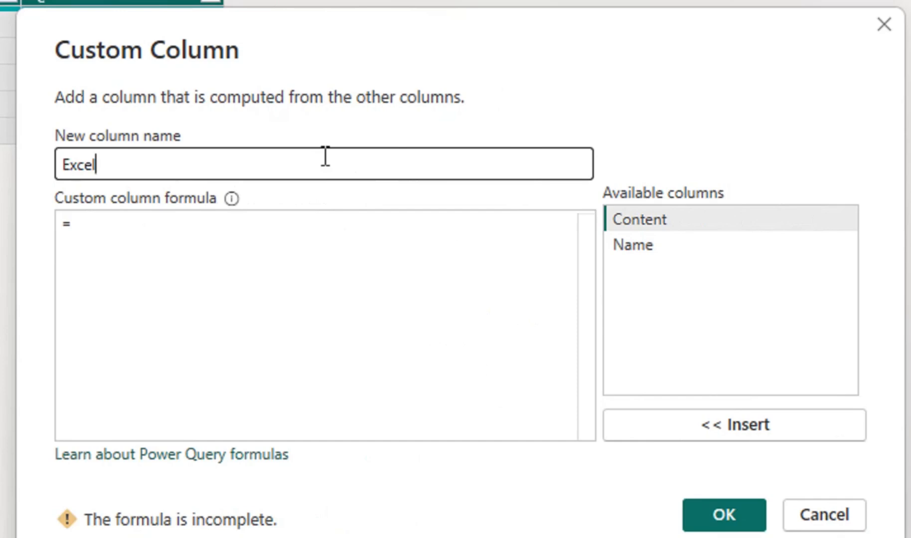
text(Content)
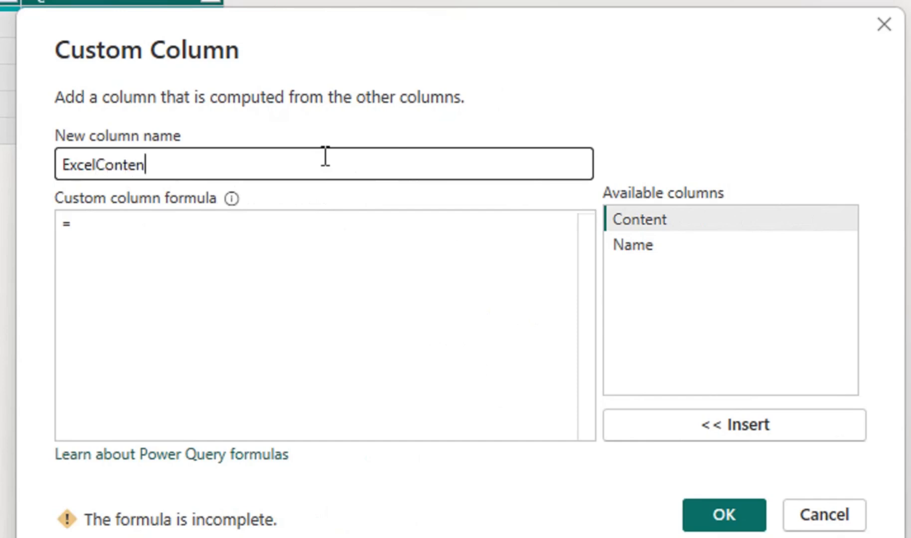
Set the custom column formula to Excel.Workbook([Content]) and add the column to the query.
click(322, 235)
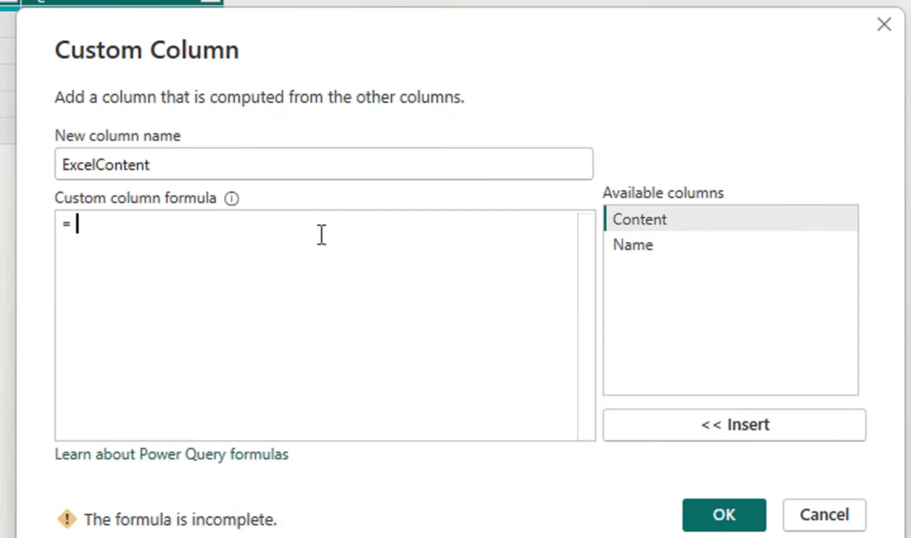
text(Exc)
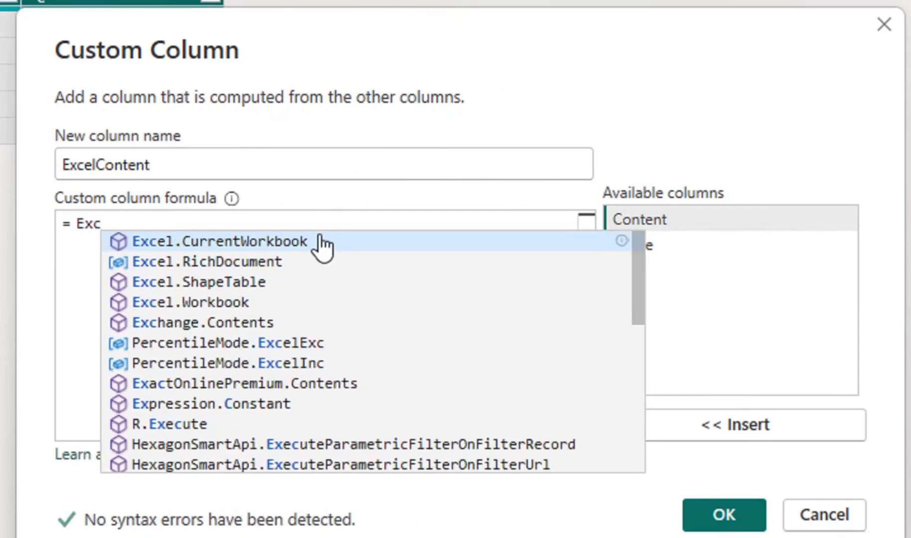
click(280, 304)
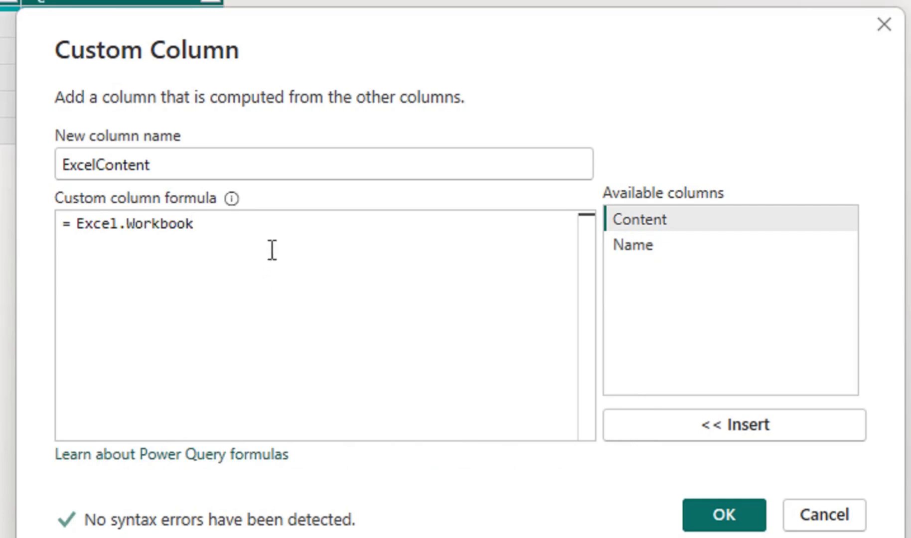
text(()
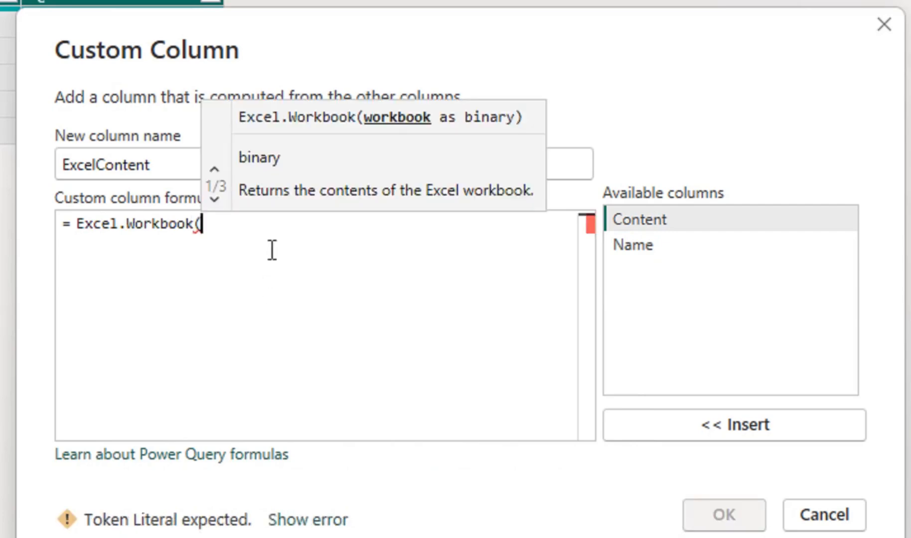
text([C)
text(]))
key(Left)
key(Left)
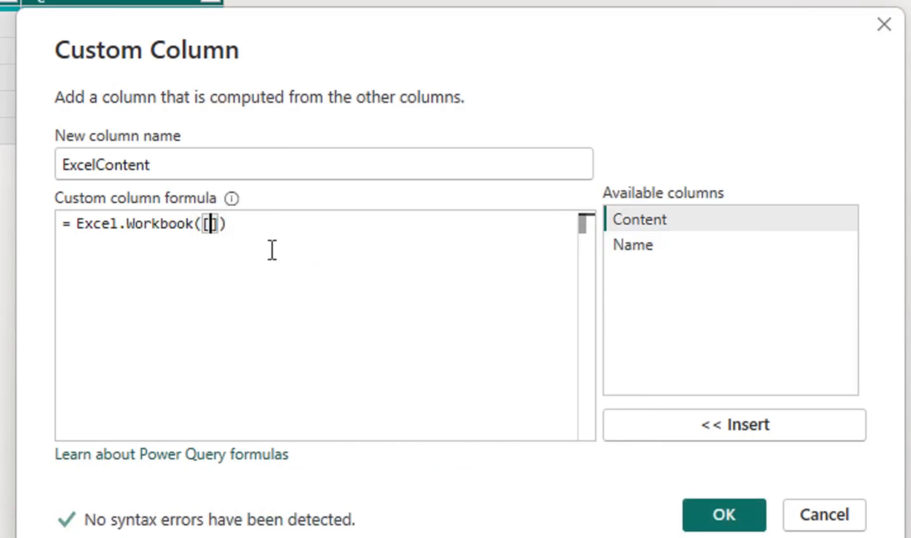
text(Con)
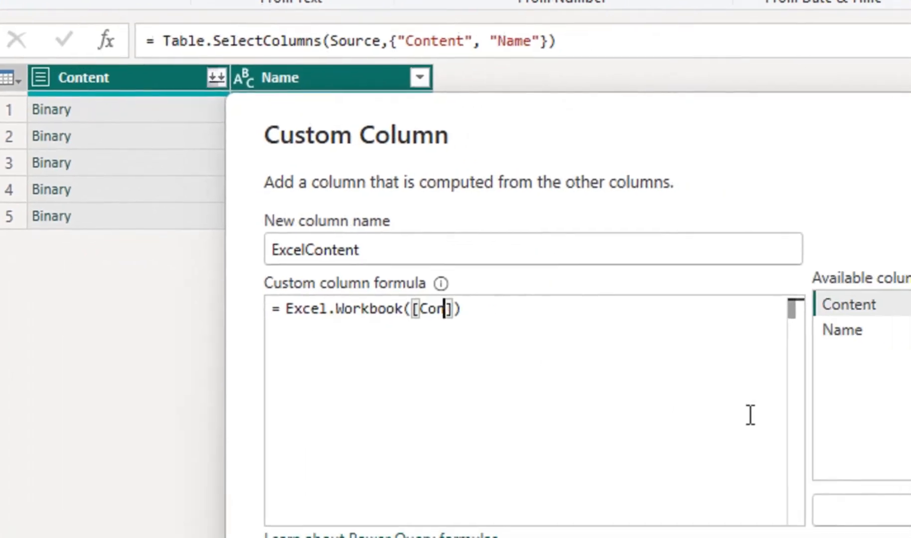
text(tent)
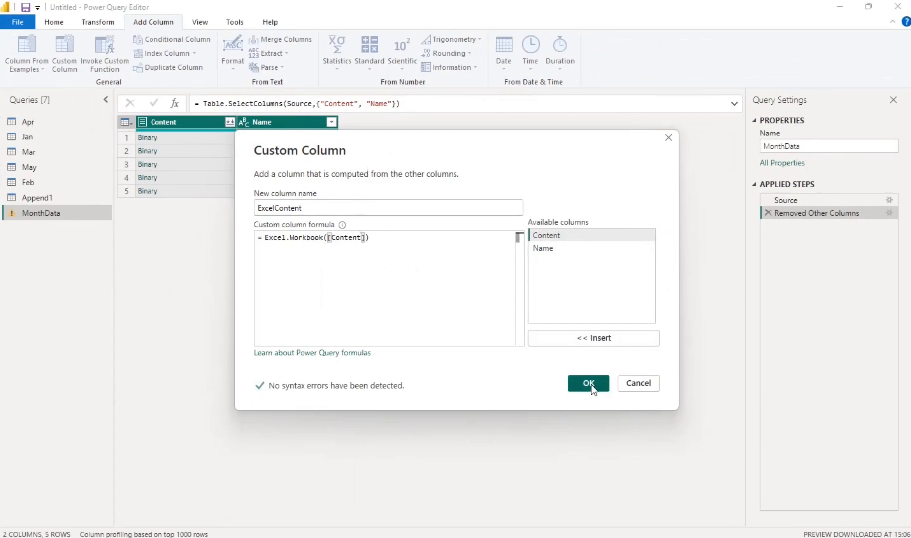
click(588, 384)
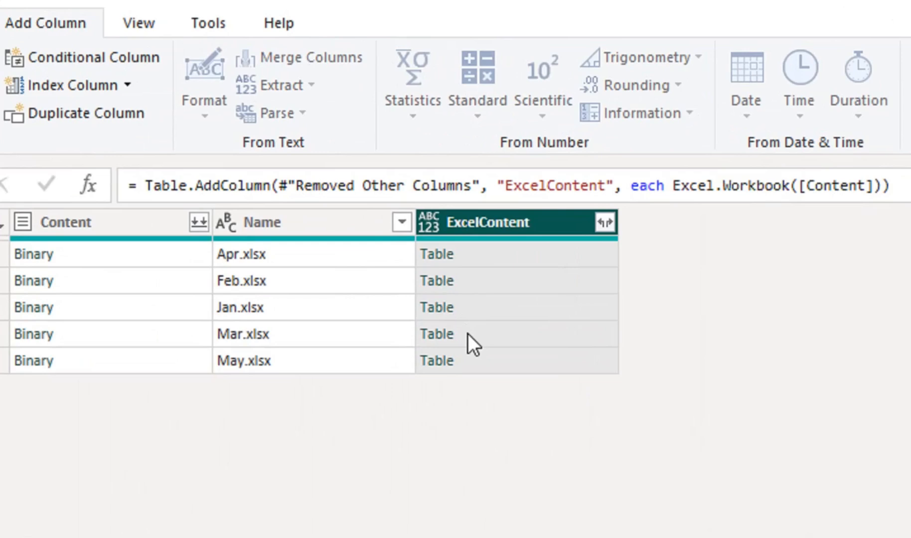
Expand the ExcelContent column into Name, Data, Item, Kind and Hidden, using the original column name as prefix.
click(604, 222)
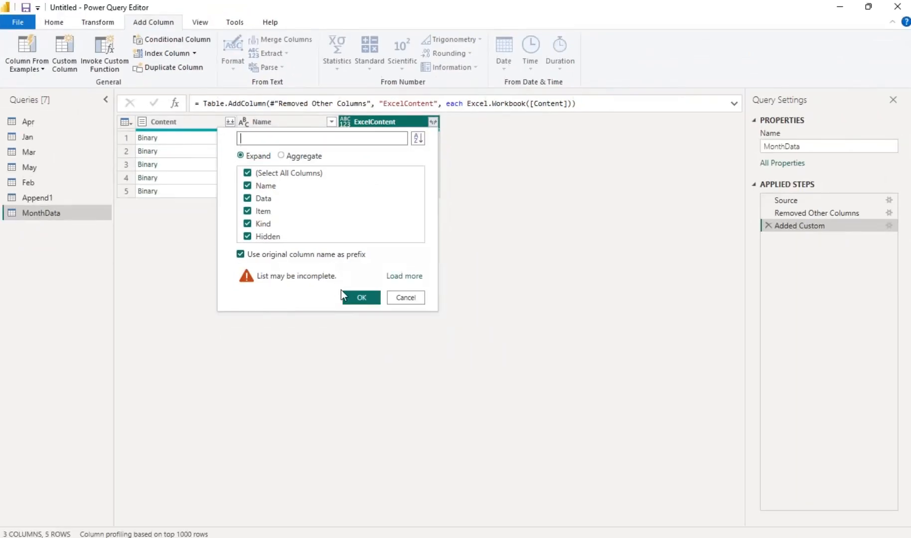
click(462, 447)
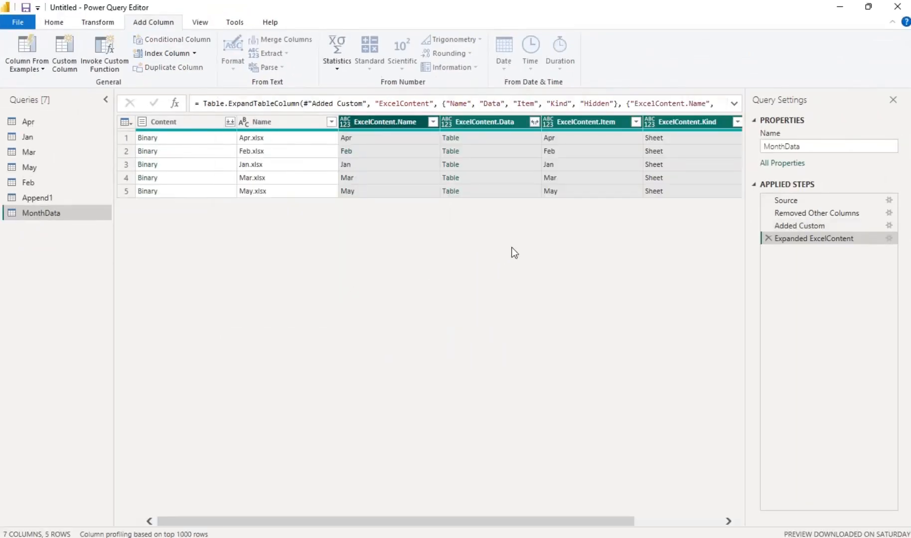
Expand the ExcelContent.Data column into Column1 through Column5, using the original column name as prefix.
drag(406, 520, 482, 518)
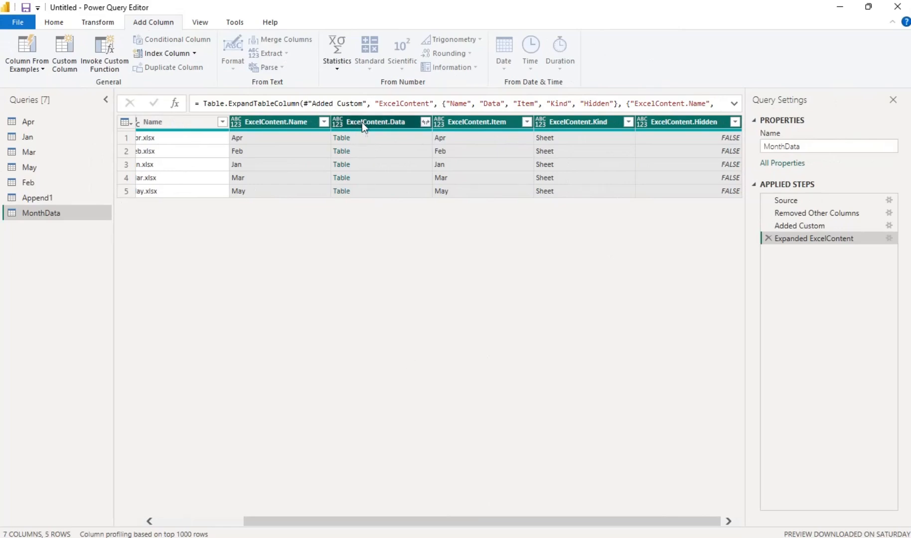
click(425, 123)
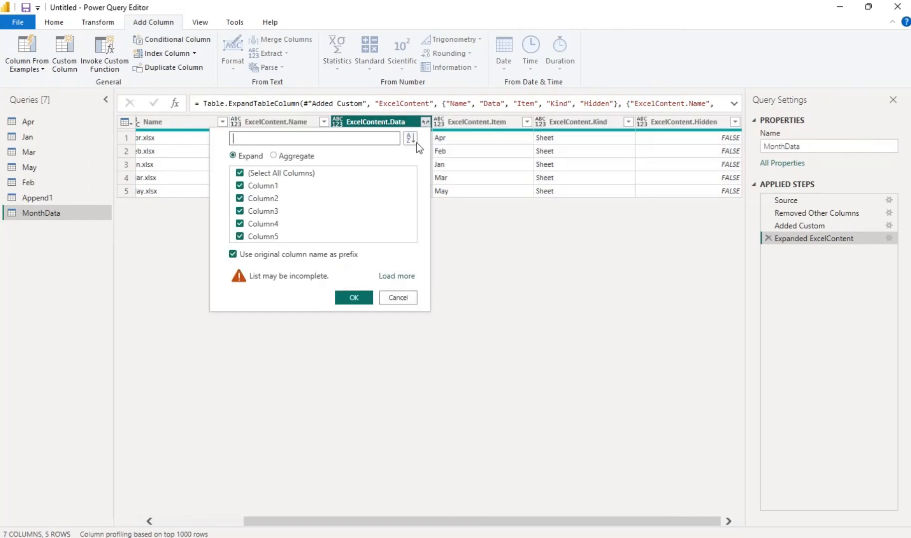
click(353, 298)
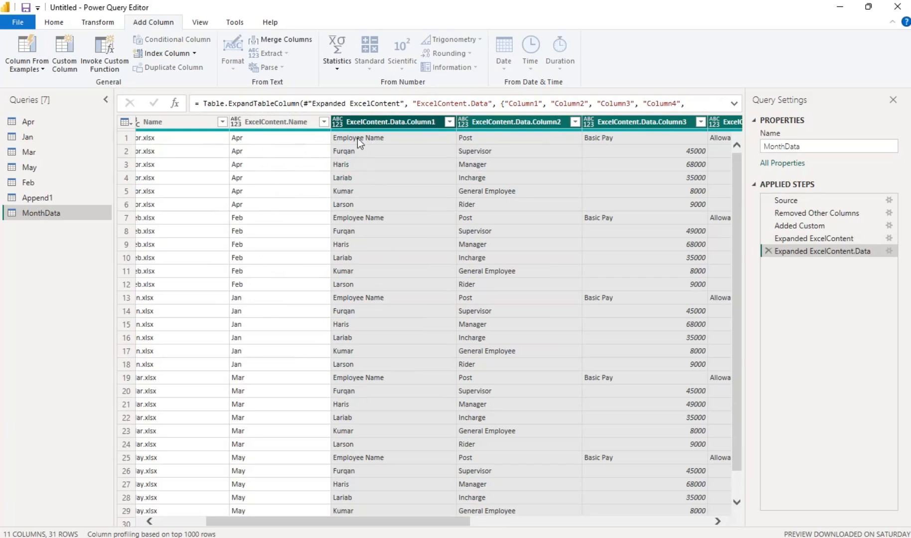
scroll(369, 223, down, 1)
scroll(371, 268, up, 1)
Filter the repeated "Employee Name" header rows out of the ExcelContent.Data.Column1 column.
click(362, 138)
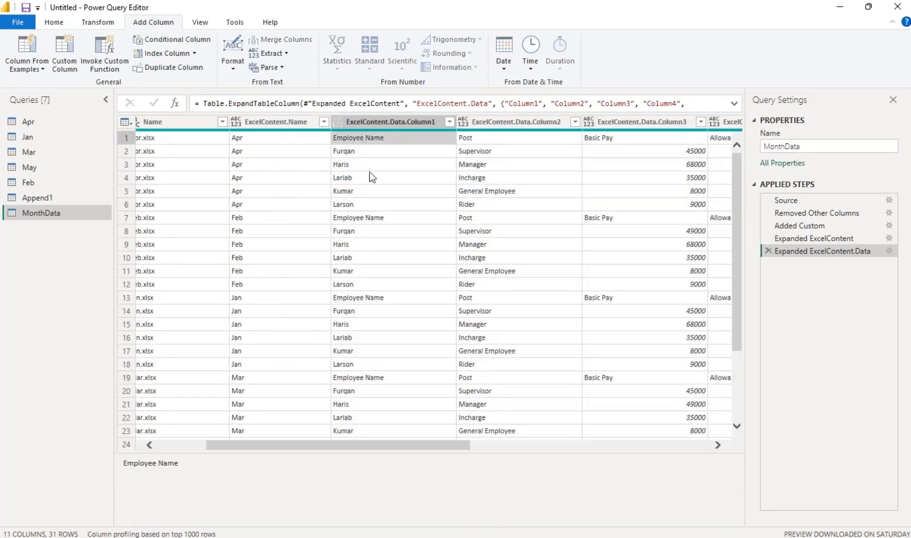
click(366, 222)
click(358, 296)
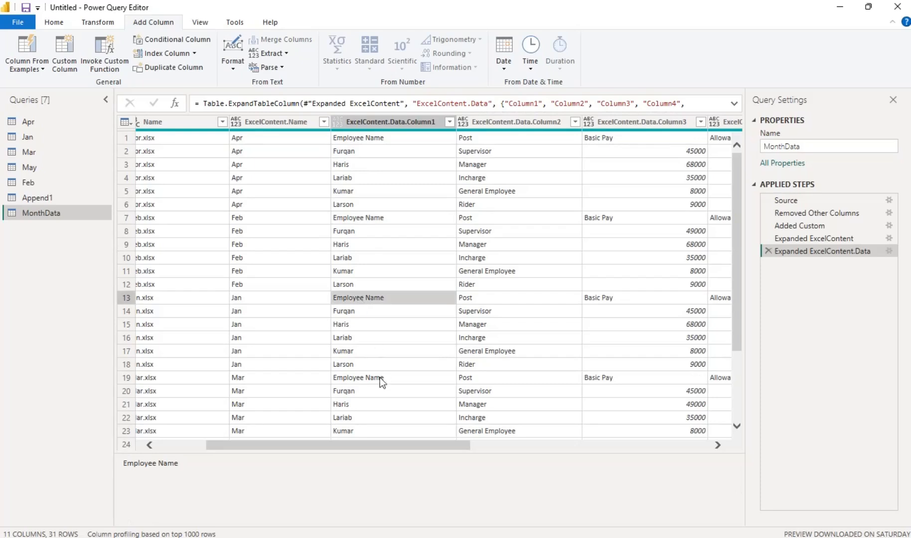
click(374, 379)
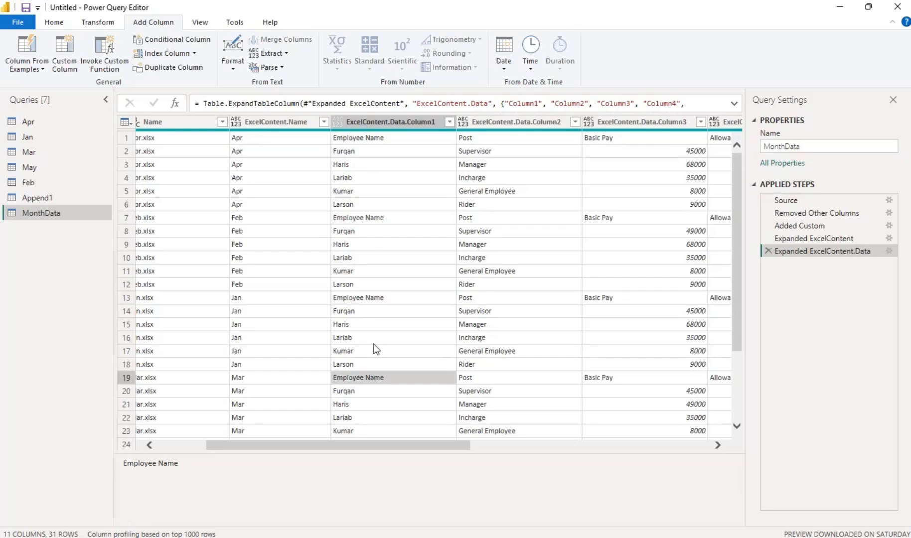
click(451, 122)
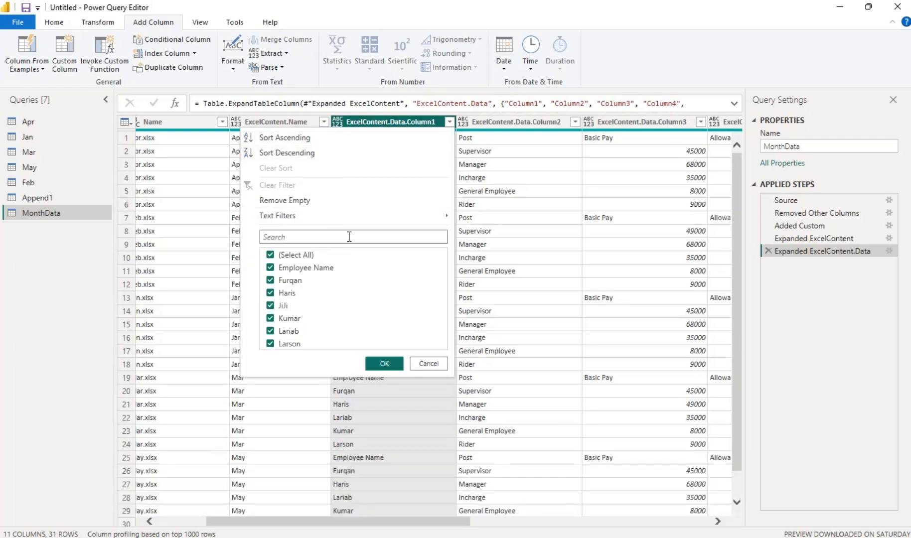
click(271, 267)
click(387, 363)
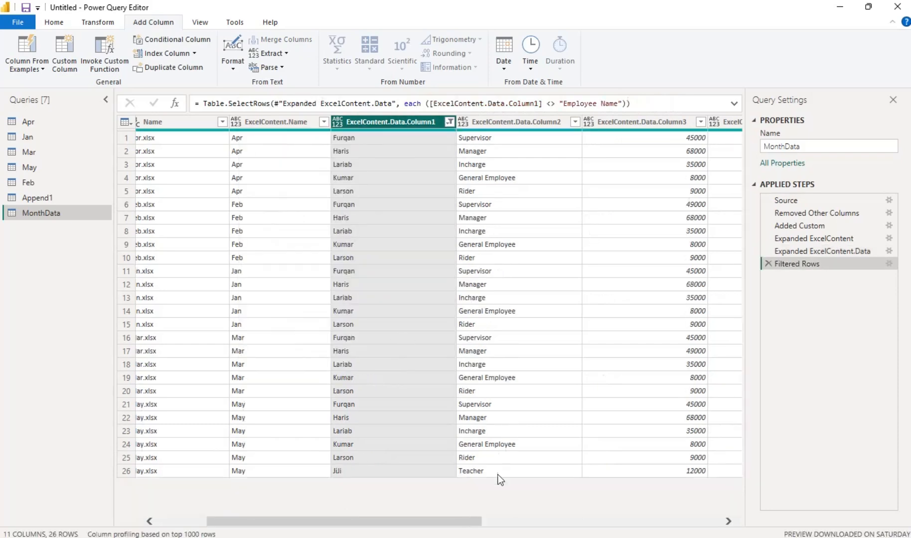
Remove the Content, Name, ExcelContent.Name, ExcelContent.Item, ExcelContent.Kind and ExcelContent.Hidden columns from the MonthData query.
drag(419, 521, 342, 516)
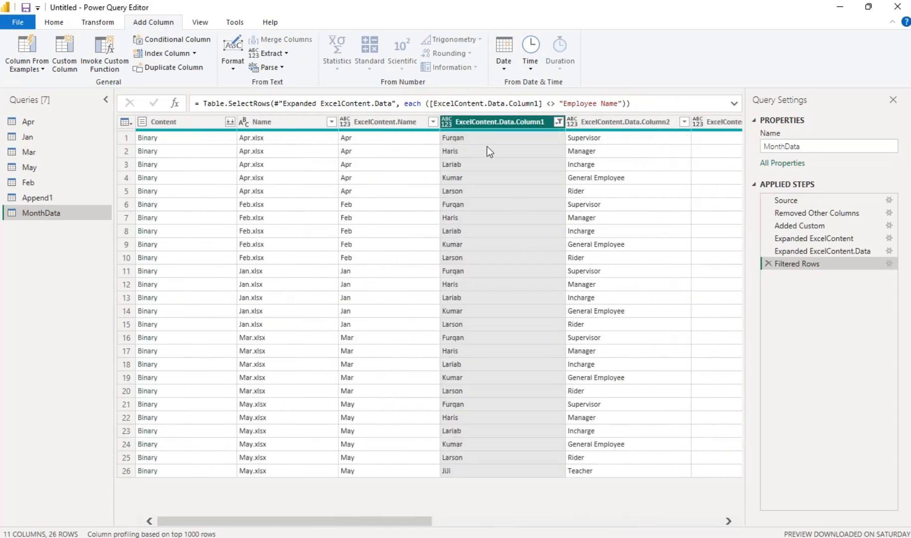
mouse_move(381, 520)
mouse_down()
mouse_move(391, 519)
mouse_move(377, 518)
mouse_up()
ctrl+click(177, 125)
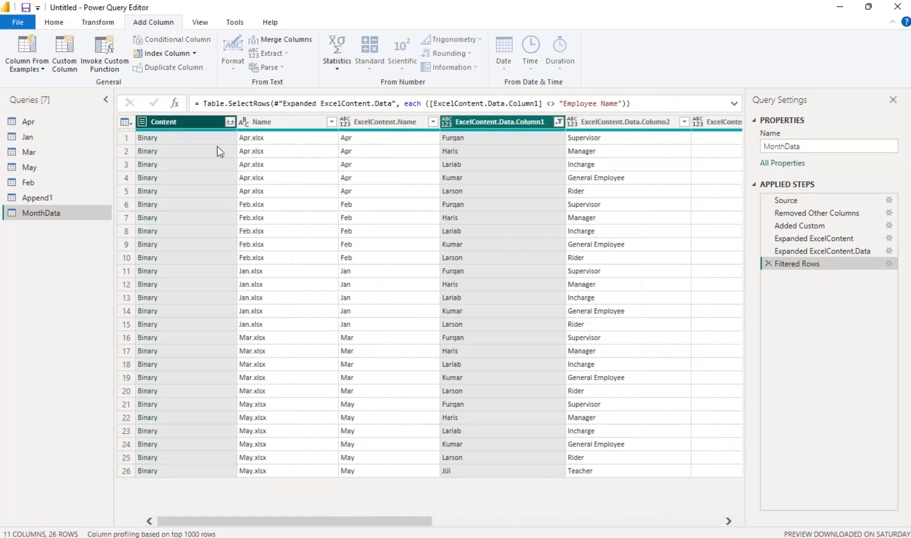
ctrl+click(273, 120)
ctrl+click(362, 123)
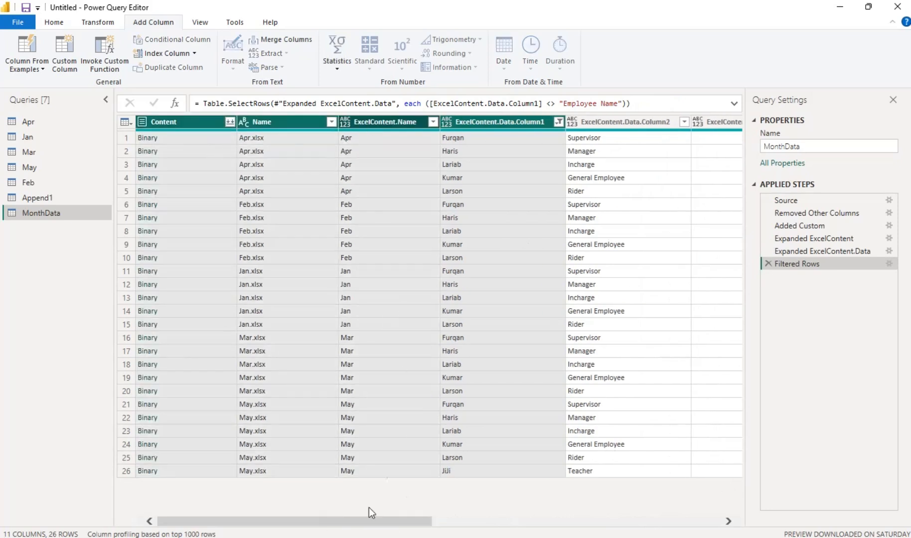
ctrl+click(474, 123)
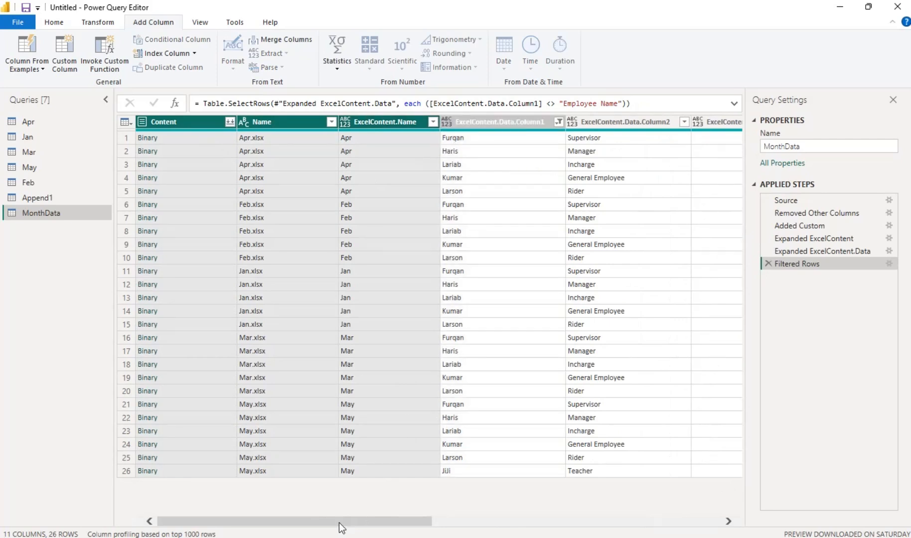
drag(339, 523, 659, 532)
ctrl+click(684, 124)
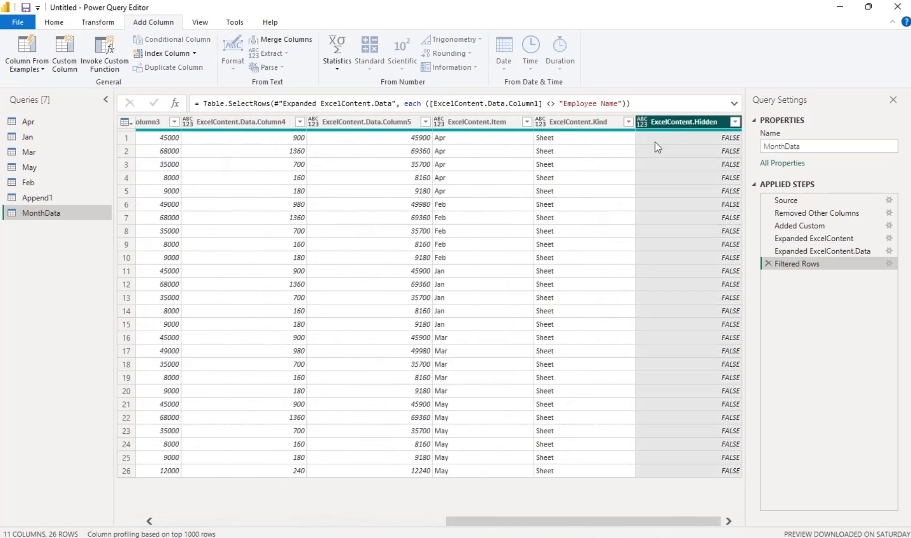
ctrl+click(579, 121)
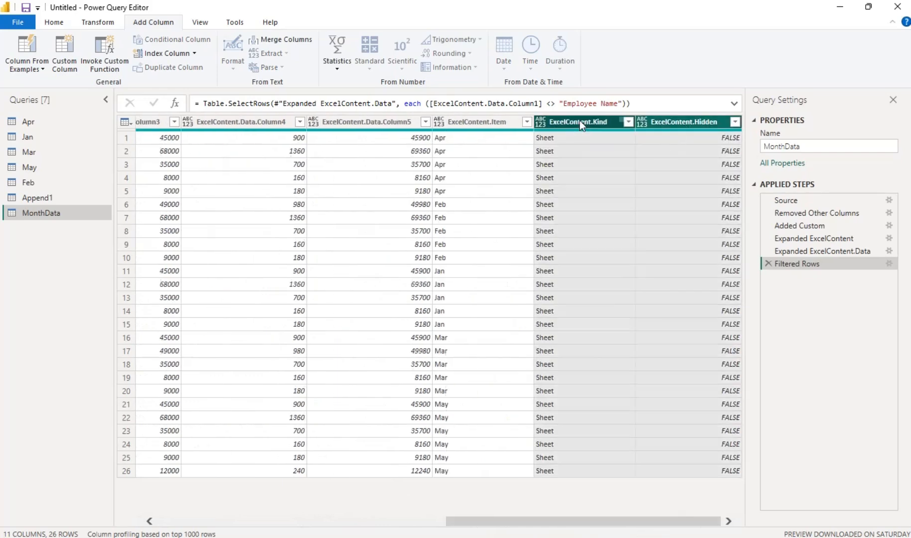
ctrl+click(463, 125)
right_click(476, 121)
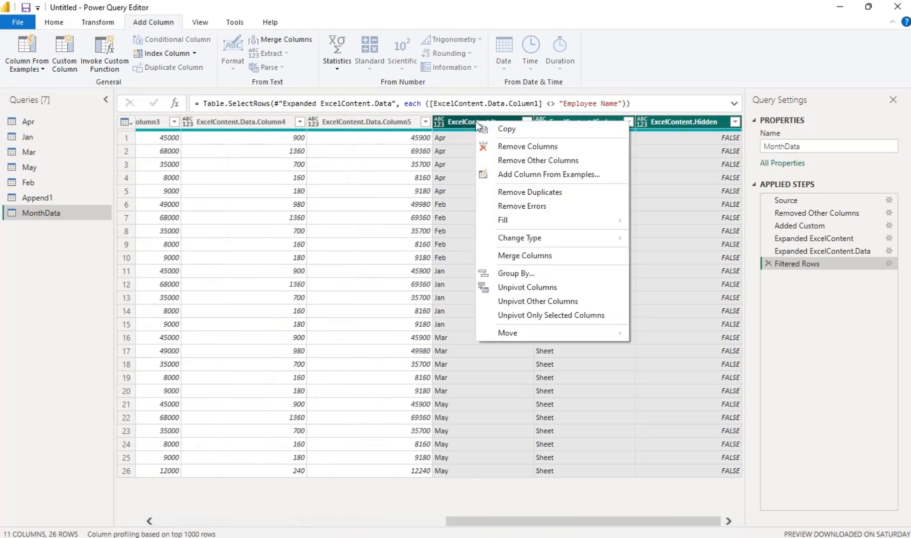
click(517, 149)
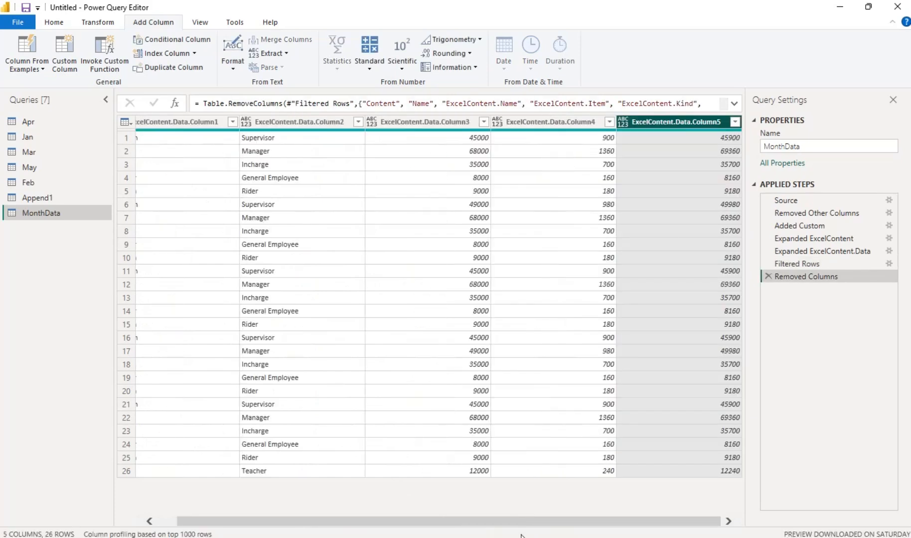
drag(522, 526, 417, 524)
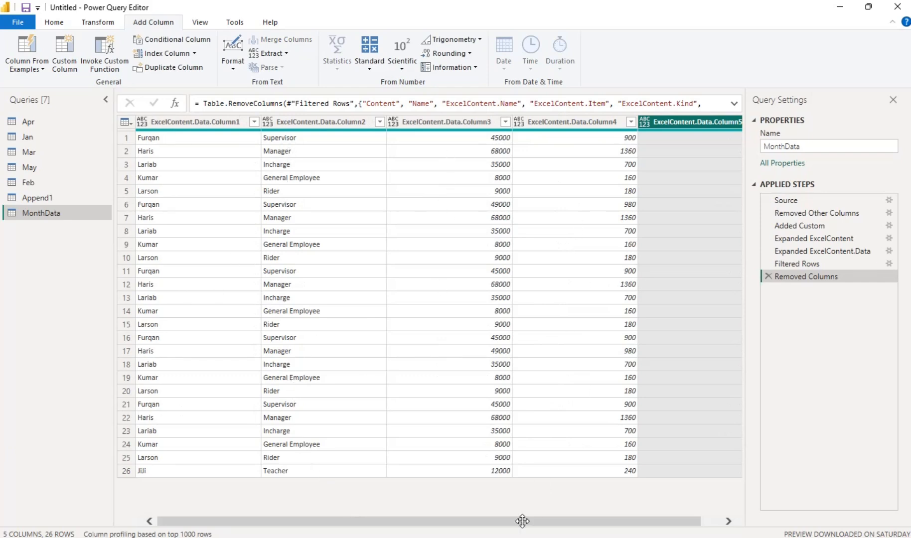
drag(331, 522, 350, 522)
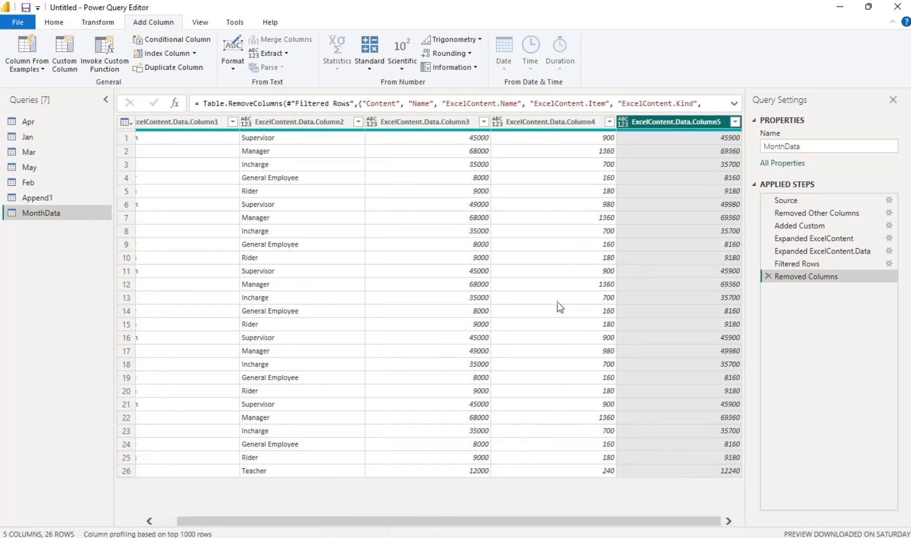
click(622, 121)
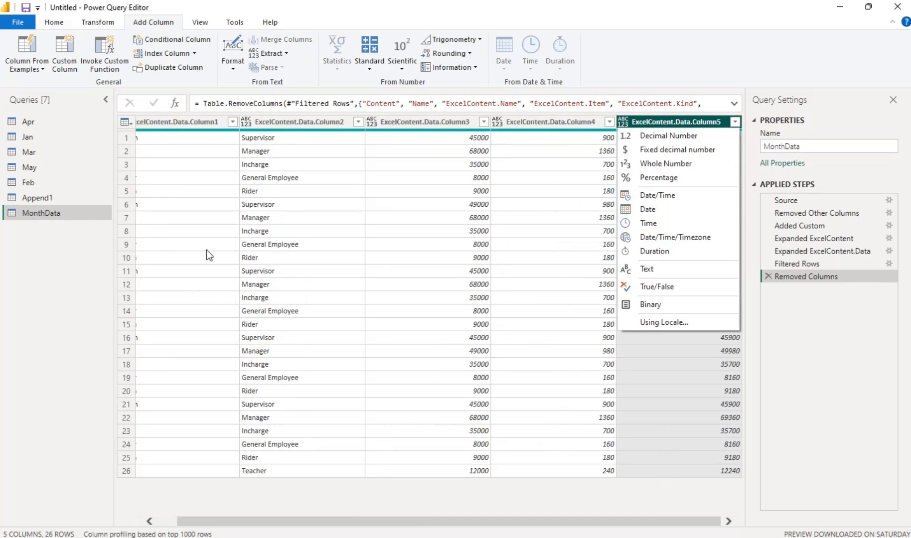
Delete the applied steps Removed Columns, Filtered Rows, Expanded ExcelContent.Data and Expanded ExcelContent from the MonthData query.
click(769, 276)
click(769, 263)
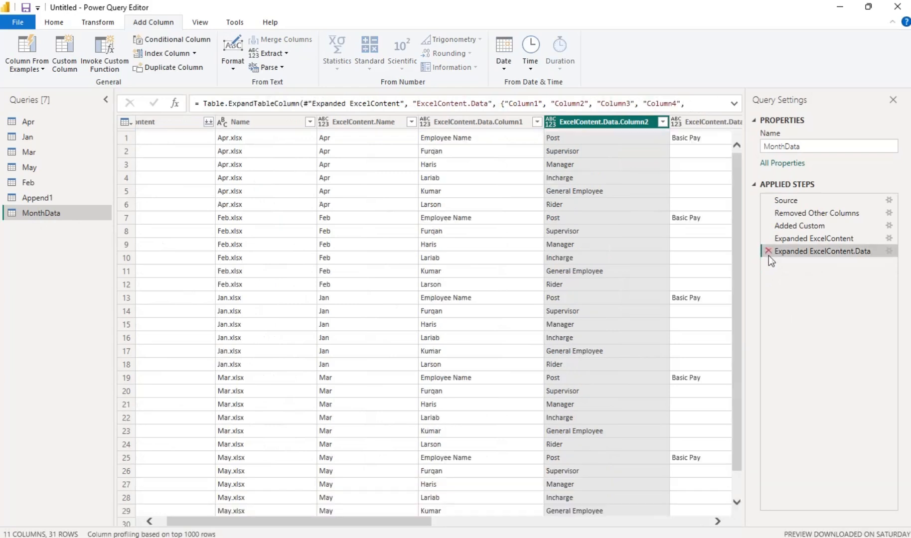
click(767, 247)
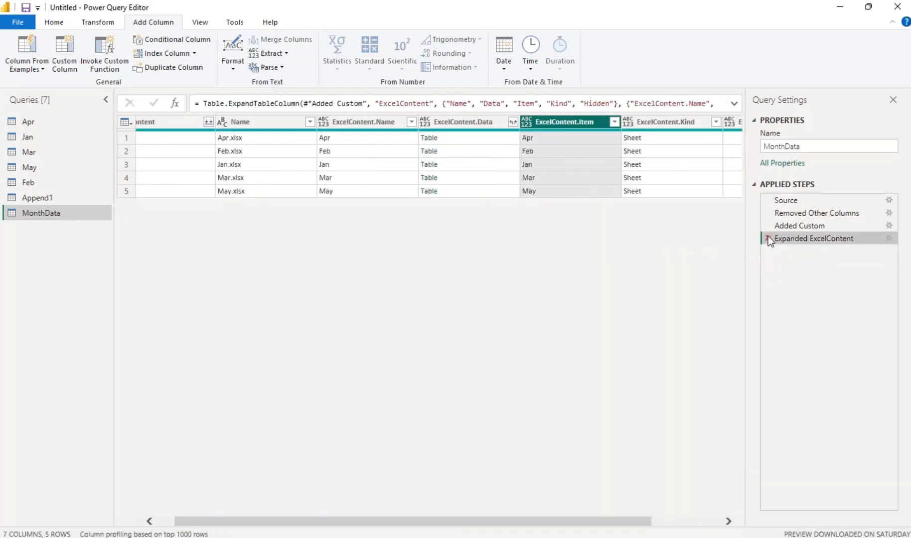
click(768, 237)
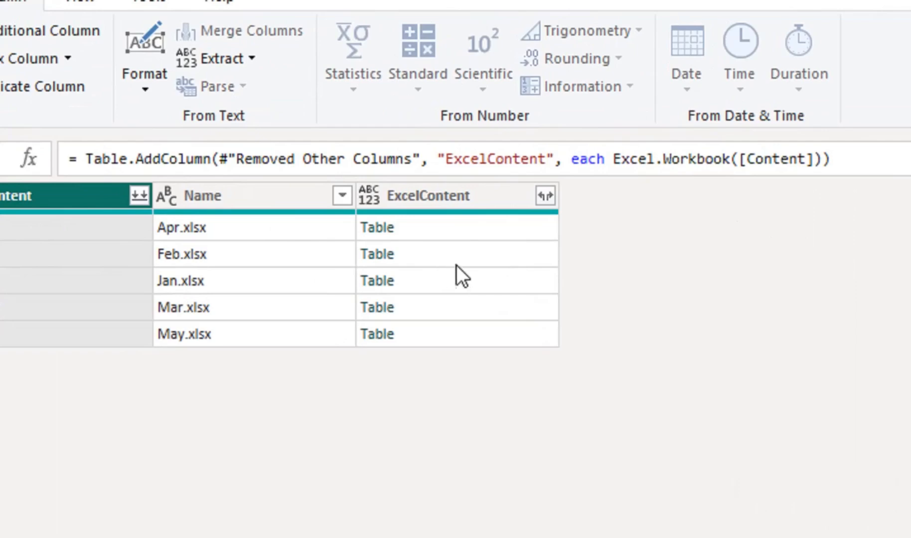
Expand all columns of ExcelContent without the original column name as prefix, and expand Data into Column1 through Column5, also without prefix.
click(545, 195)
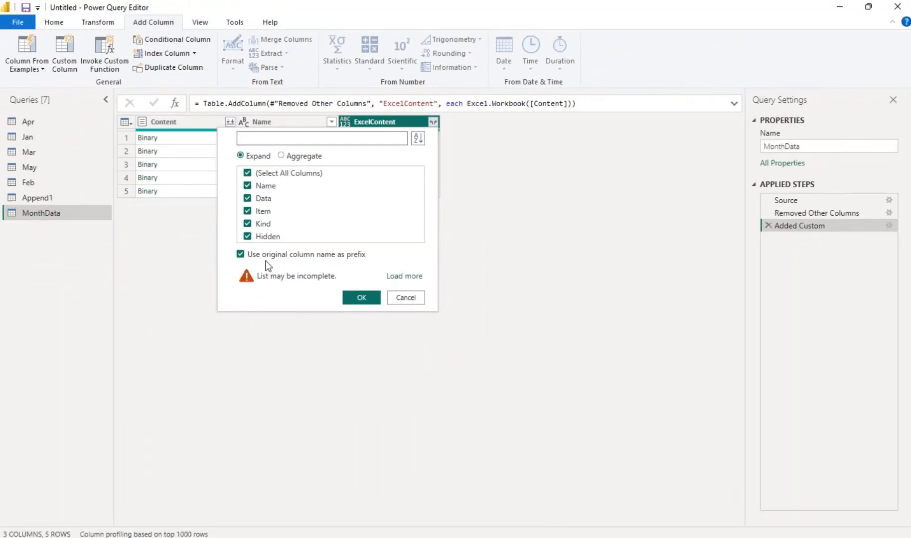
click(241, 254)
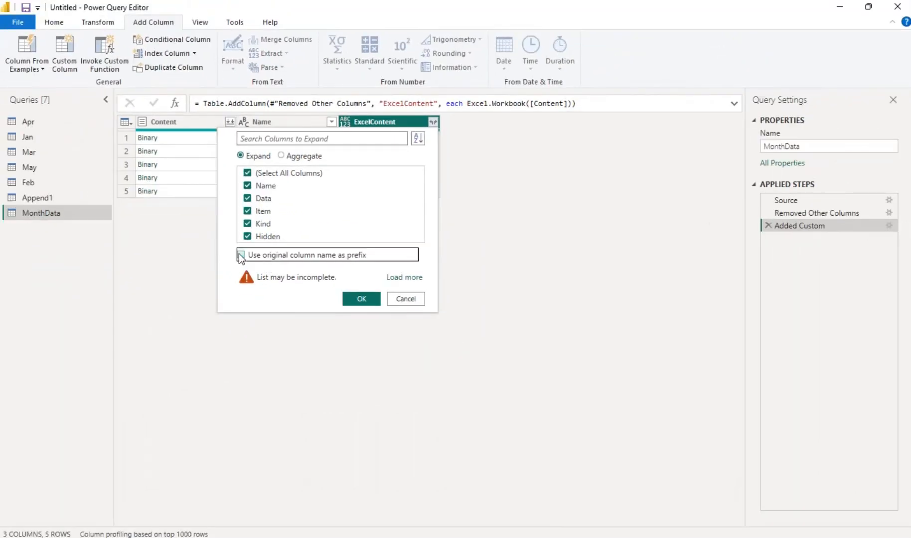
click(360, 300)
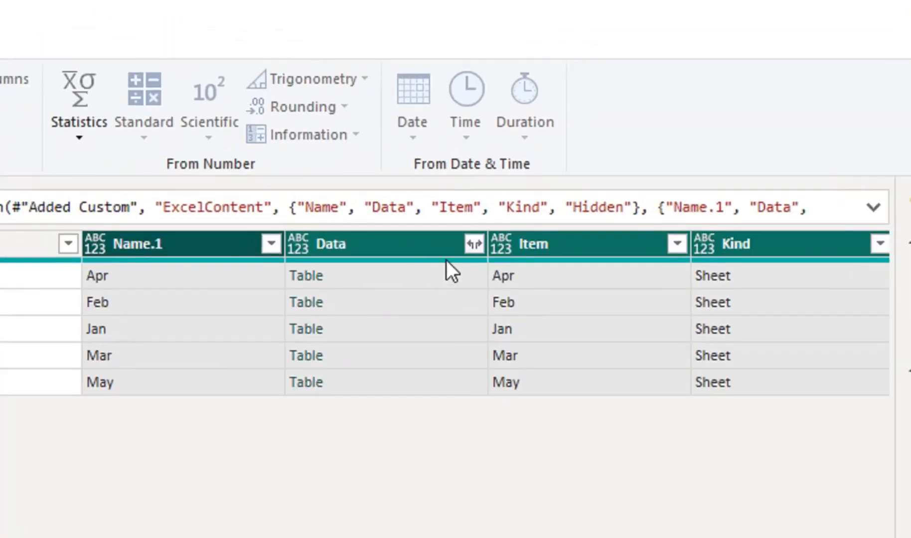
click(474, 244)
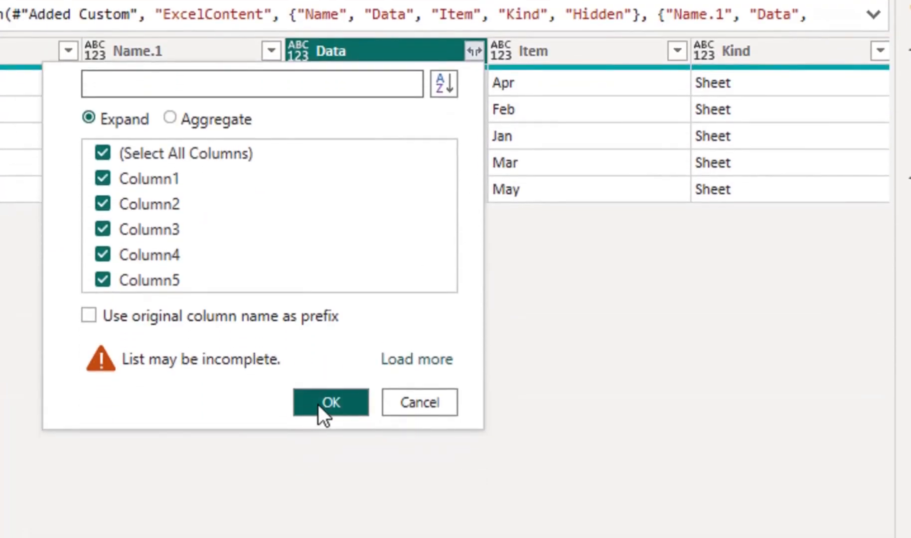
click(319, 453)
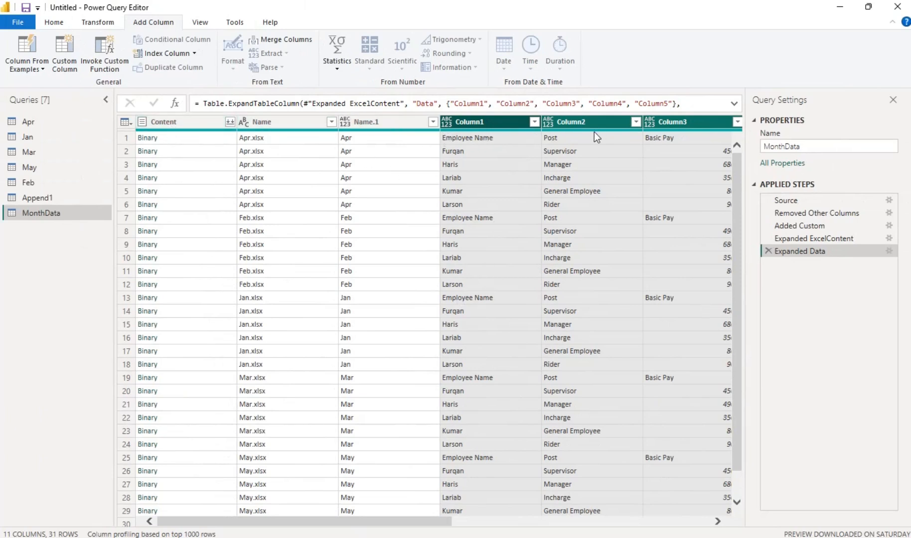
Filter the repeated "Employee Name" header rows out of Column1.
mouse_move(587, 131)
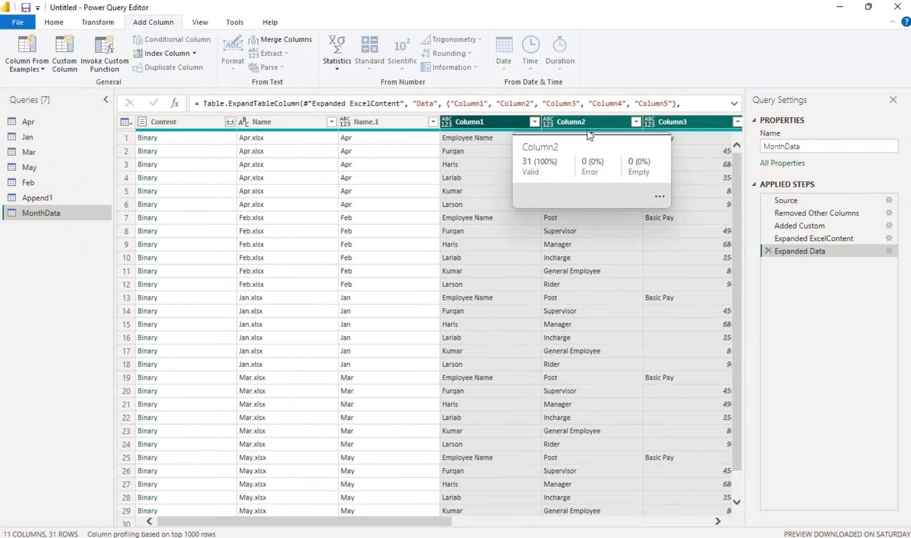
click(534, 122)
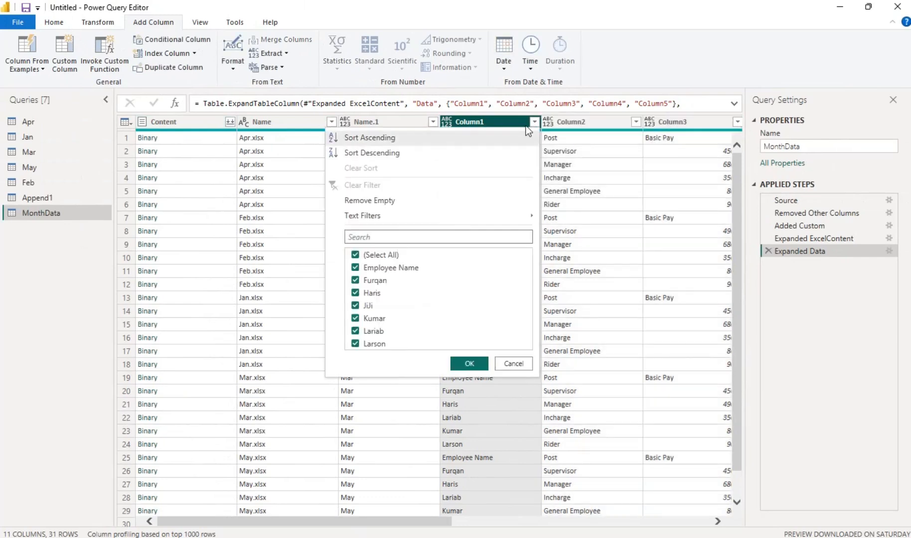
click(356, 267)
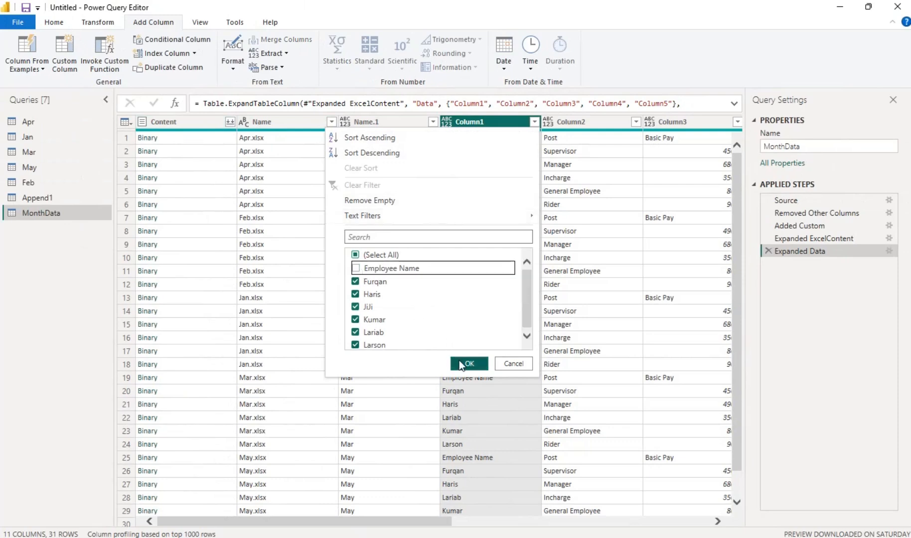
click(464, 364)
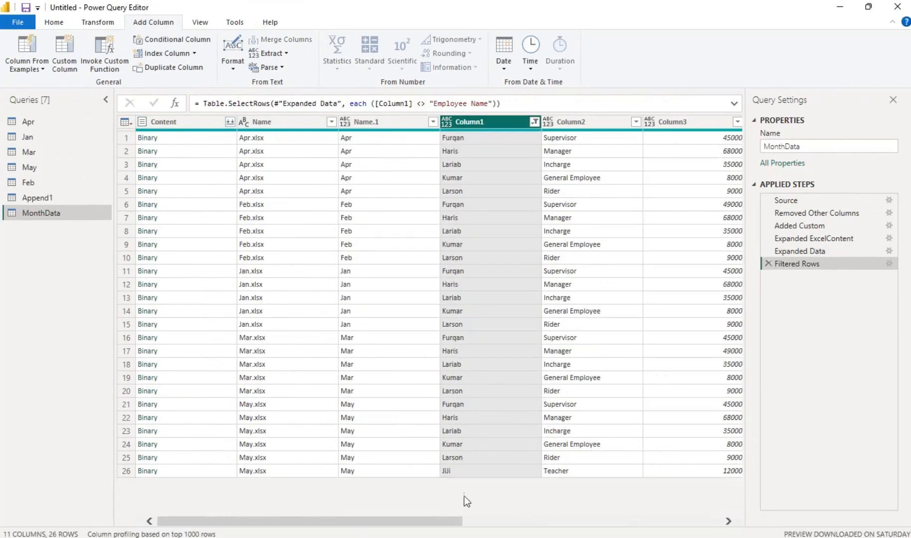
Remove the Content, Name, Column1, Item, Kind and Hidden columns from the MonthData query.
drag(423, 527, 352, 536)
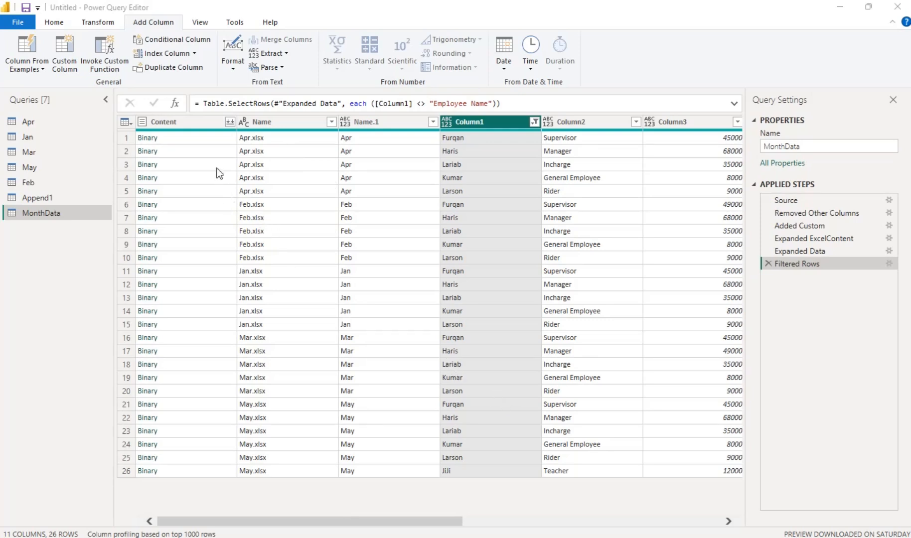
click(168, 110)
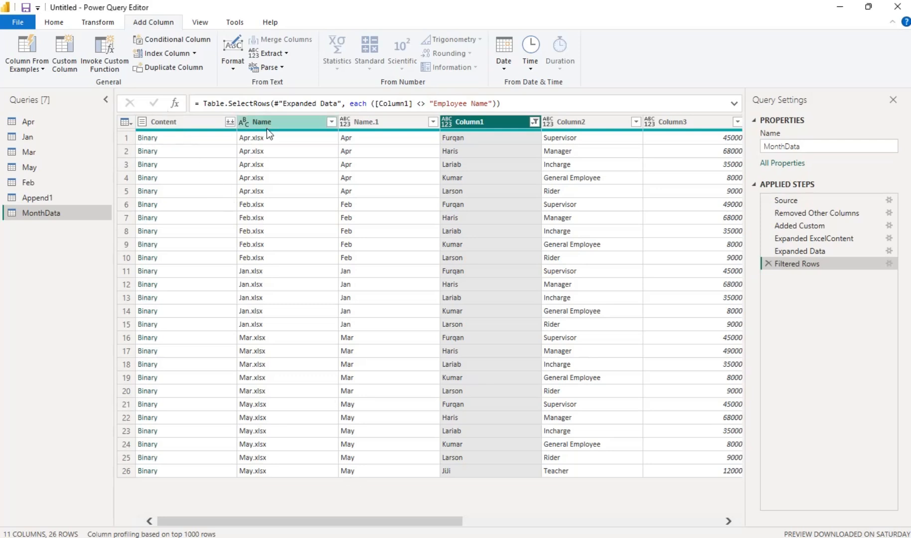
ctrl+click(190, 126)
ctrl+click(264, 124)
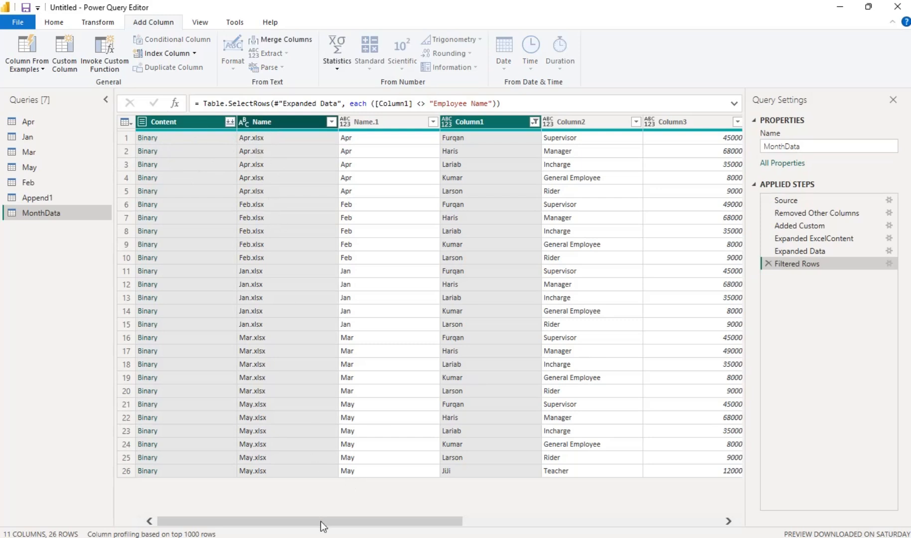
drag(317, 523, 534, 530)
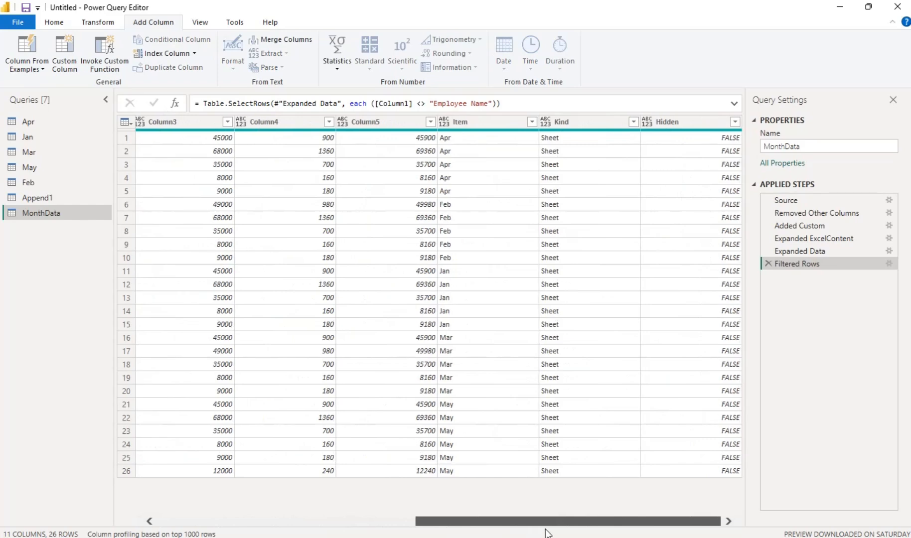
click(486, 124)
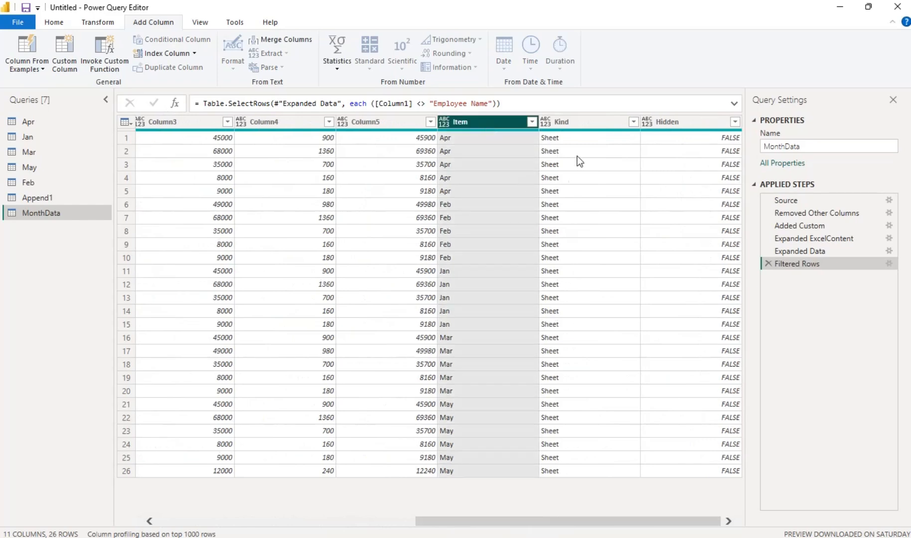
ctrl+click(575, 121)
ctrl+click(667, 121)
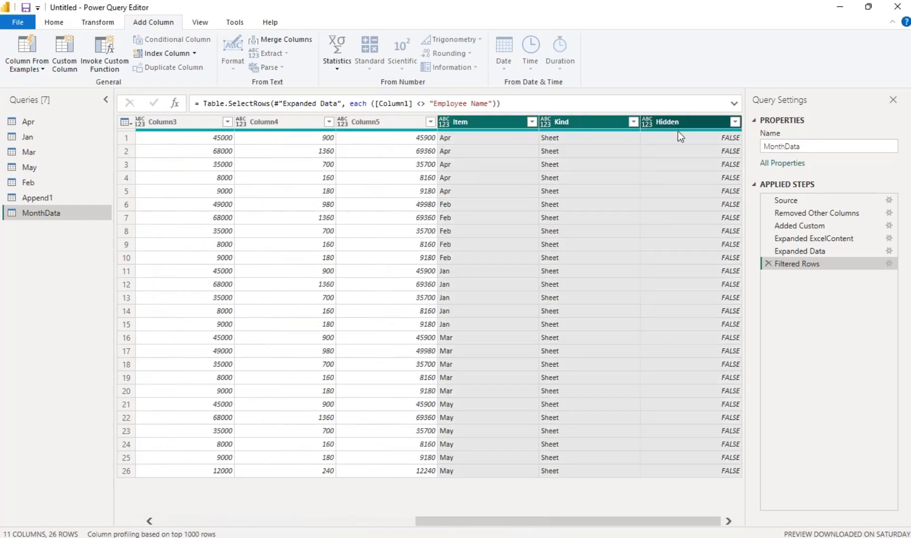
right_click(680, 121)
click(718, 145)
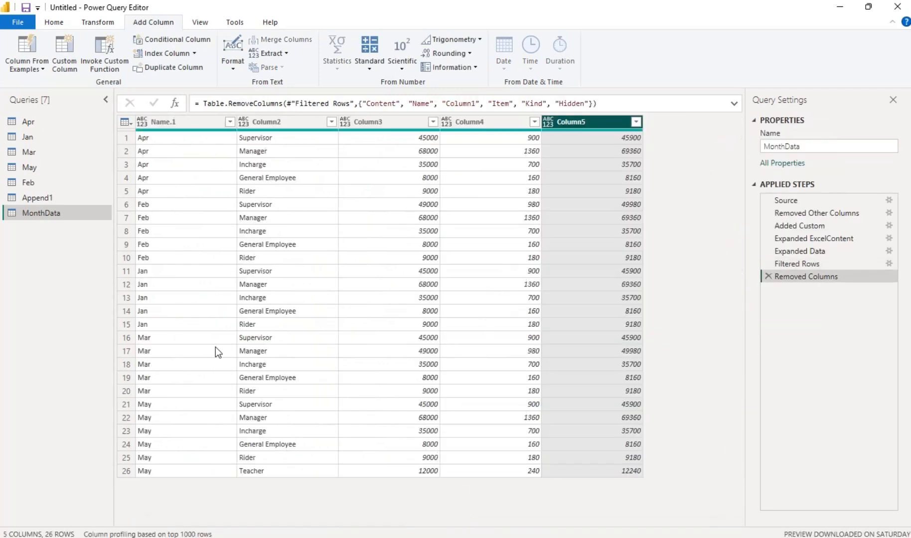
Set the data type of Column5, Column4 and Column3 to Whole Number.
click(549, 120)
click(579, 164)
click(446, 121)
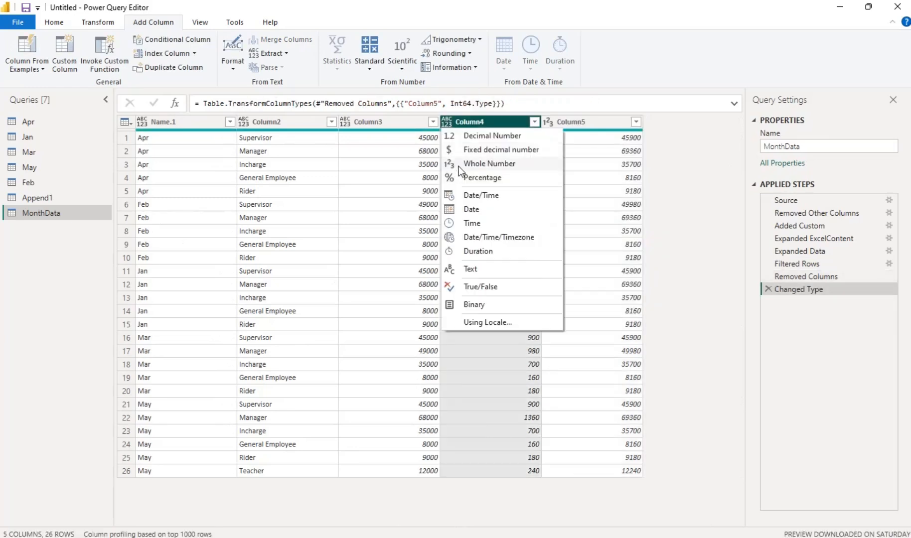
click(462, 163)
click(351, 125)
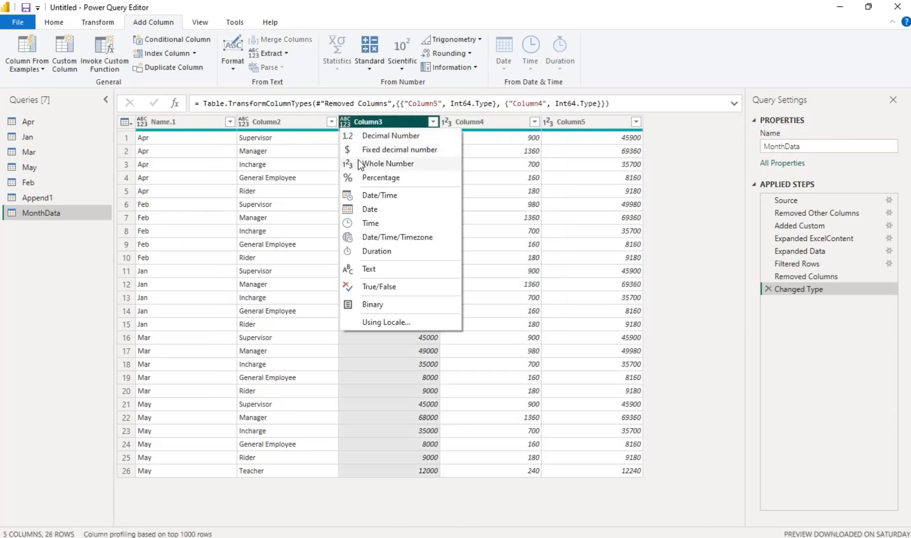
click(367, 165)
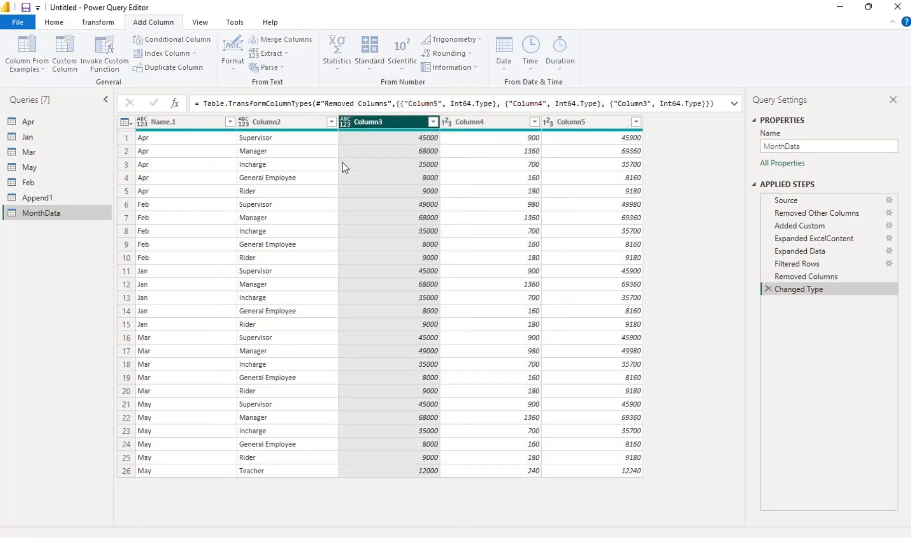
Set the data type of Column2 and Name.1 to Text.
click(243, 124)
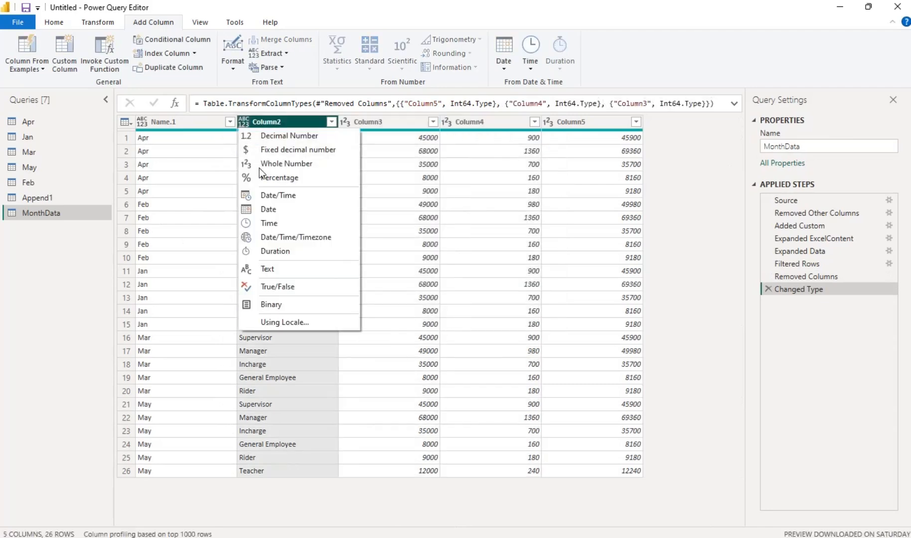
click(143, 123)
click(170, 266)
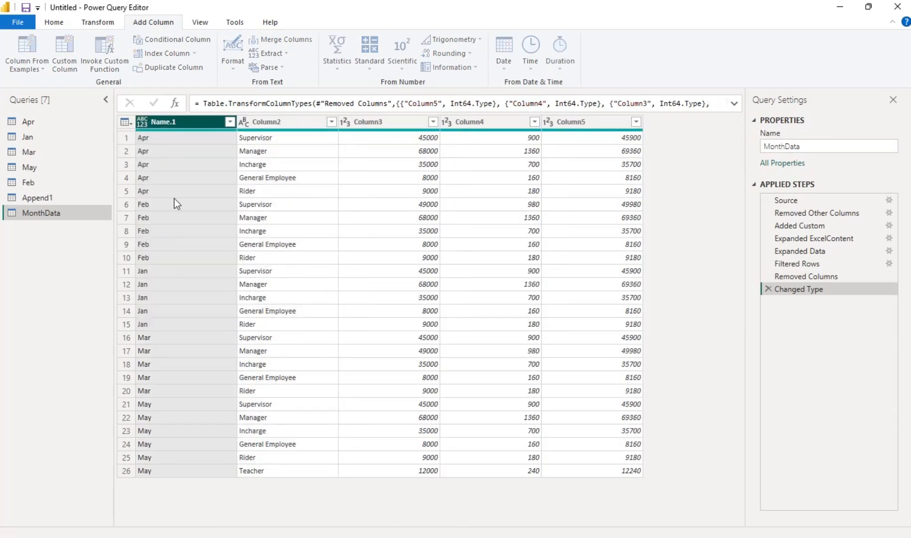
Rename the Name.1 column as Months and Column2 as Name.
double_click(169, 123)
double_click(170, 123)
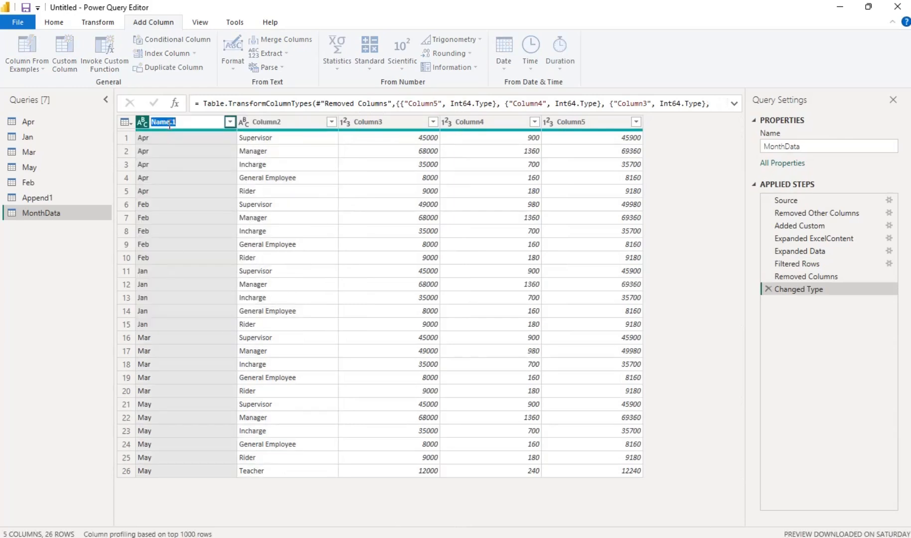
text(Months)
click(267, 122)
double_click(270, 122)
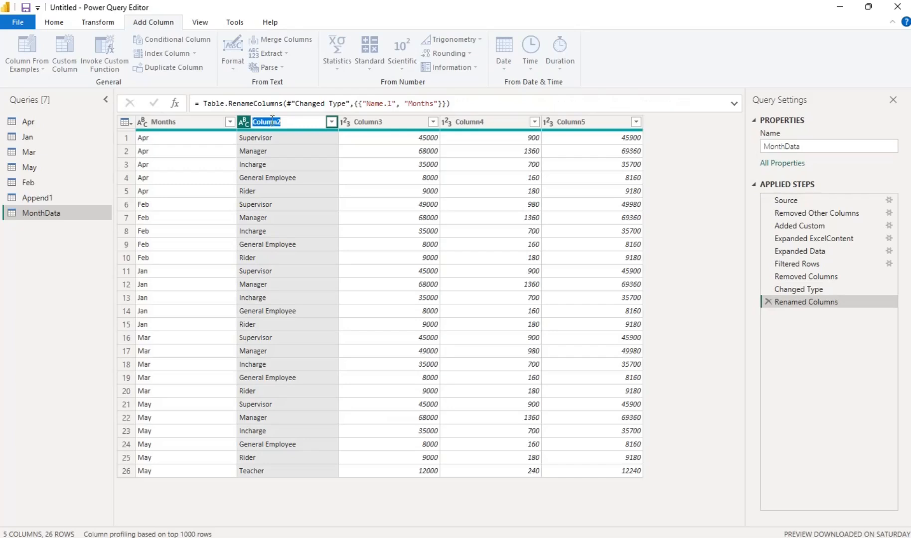
text(Name)
Rename Column3 as Basic Pay.
click(367, 122)
double_click(370, 122)
key(Escape)
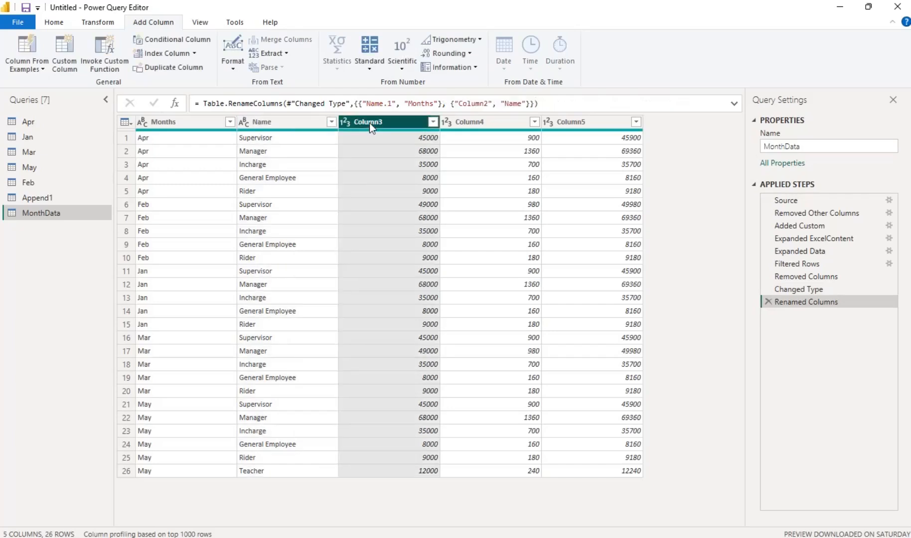
double_click(369, 123)
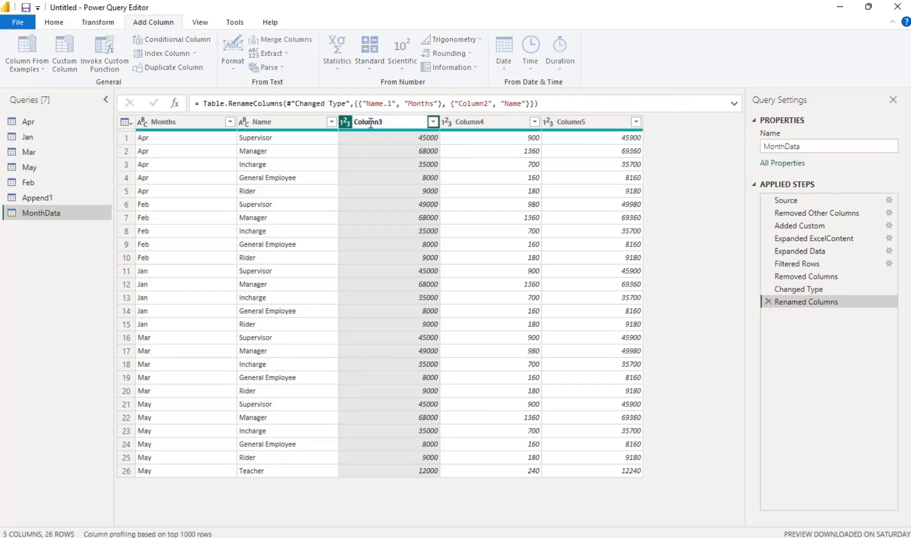
double_click(370, 123)
text(BAsic)
key(BackSpace)
key(BackSpace)
text(asic Payu)
Rename Column4 as Allowances and Column5 as Total.
double_click(471, 123)
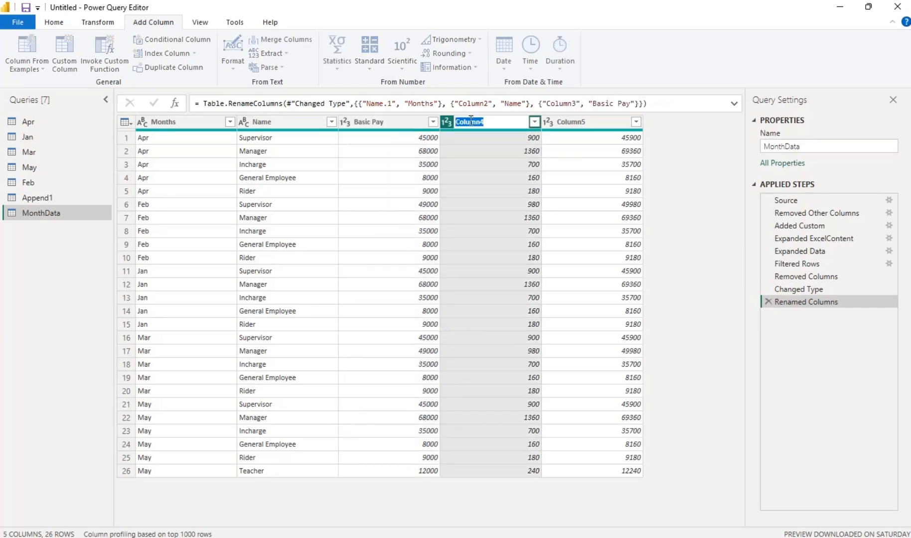
text(Allowance)
double_click(581, 122)
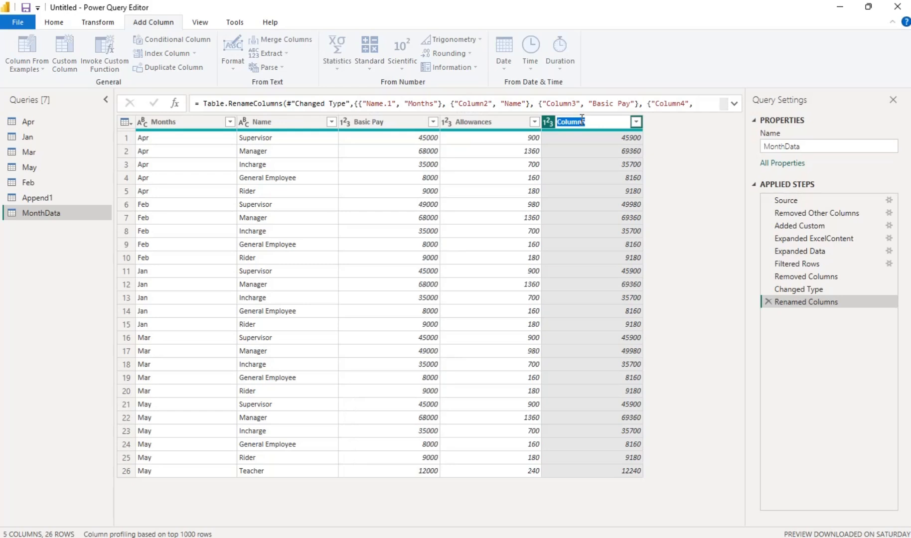
text(total)
key(BackSpace)
key(BackSpace)
key(BackSpace)
key(BackSpace)
text(Total)
key(Return)
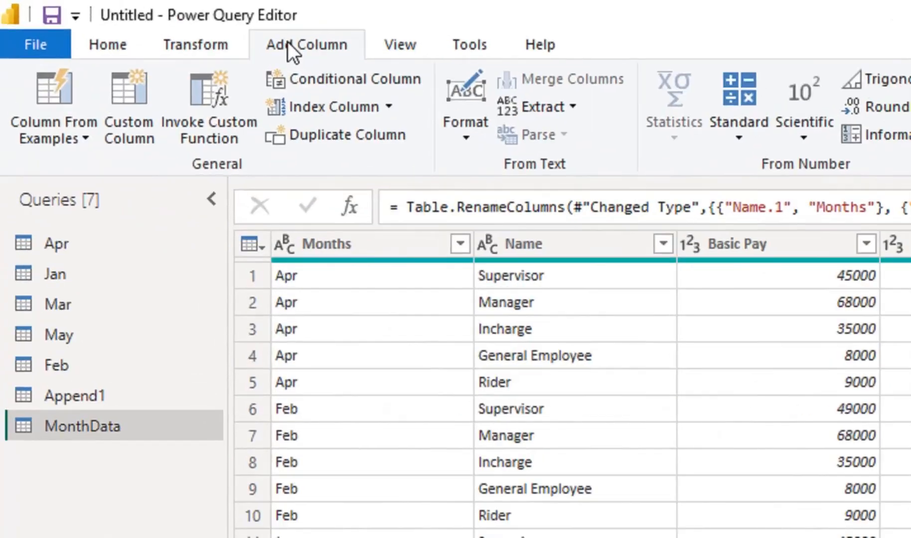
Start a custom column named MonthsinNumber and paste in the copied if/else formula mapping January through May to 1 through 5.
click(66, 58)
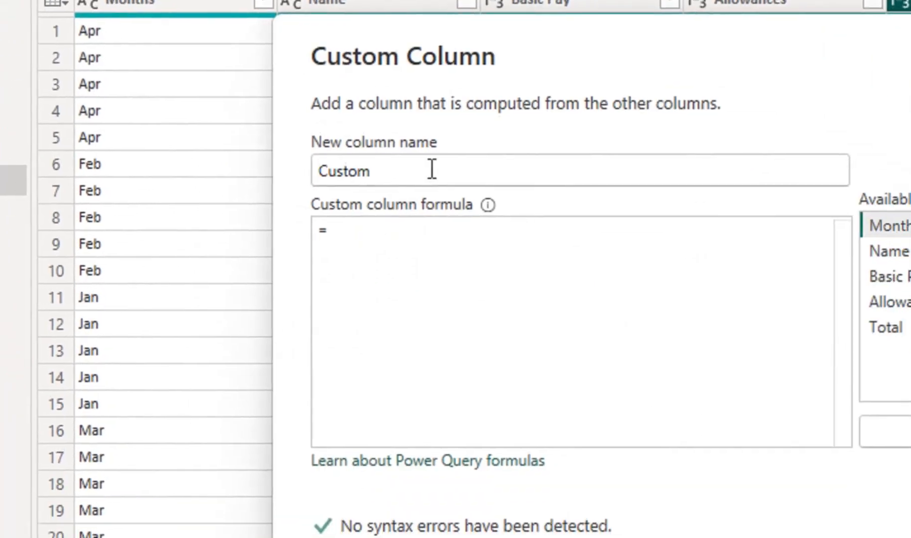
click(431, 170)
double_click(437, 164)
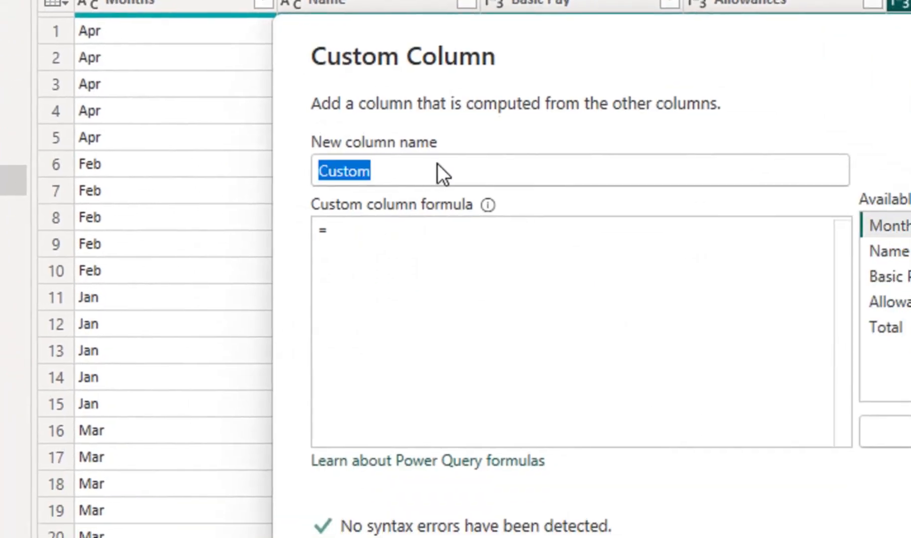
text(MonthsinNumber)
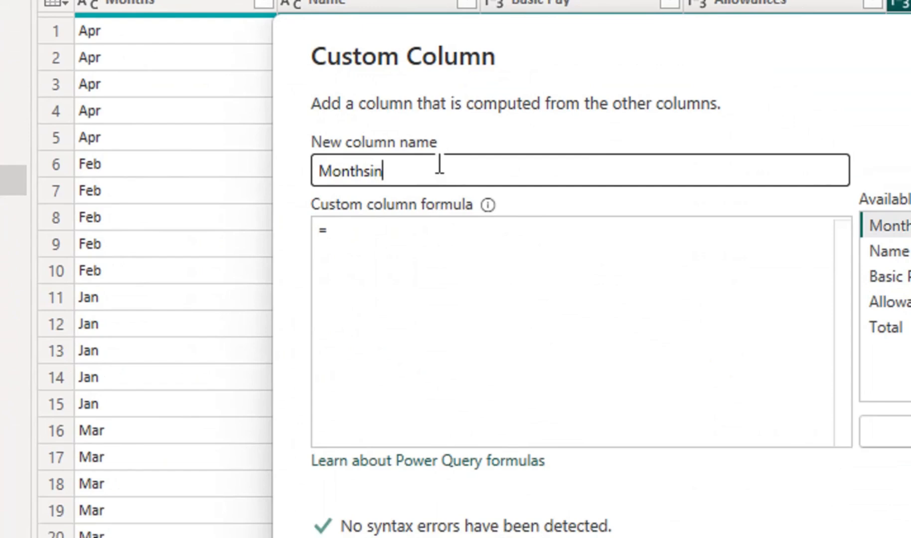
click(472, 248)
key(ctrl+v)
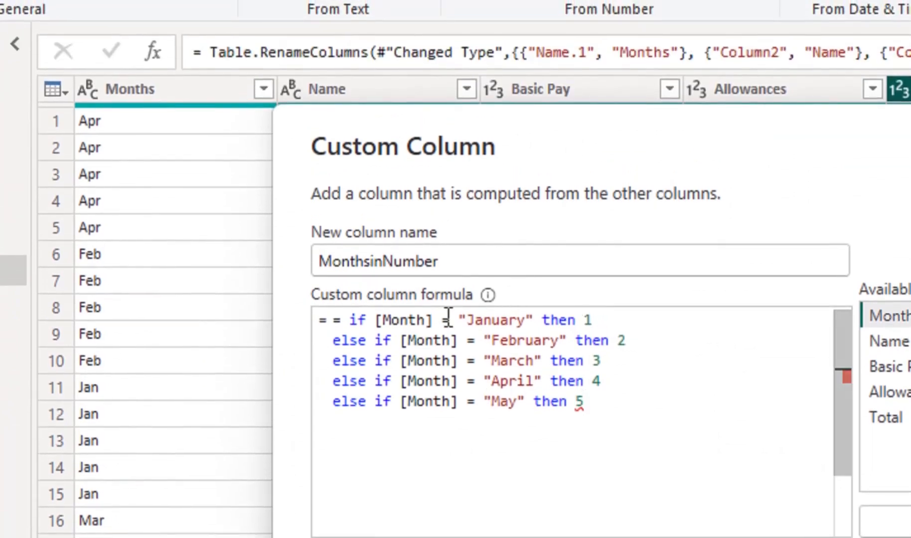
Change the formula's first condition to [Months] = "Jan".
click(428, 319)
text(s)
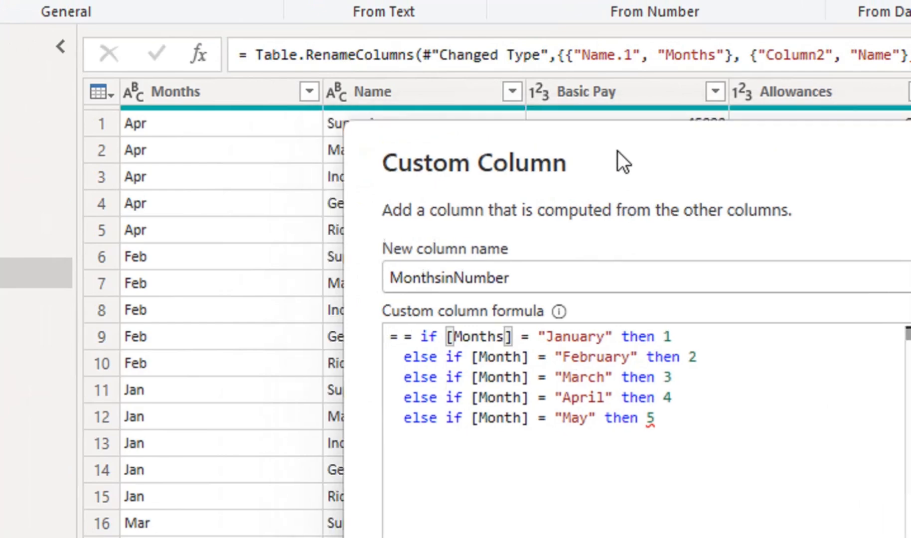
double_click(558, 323)
key(BackSpace)
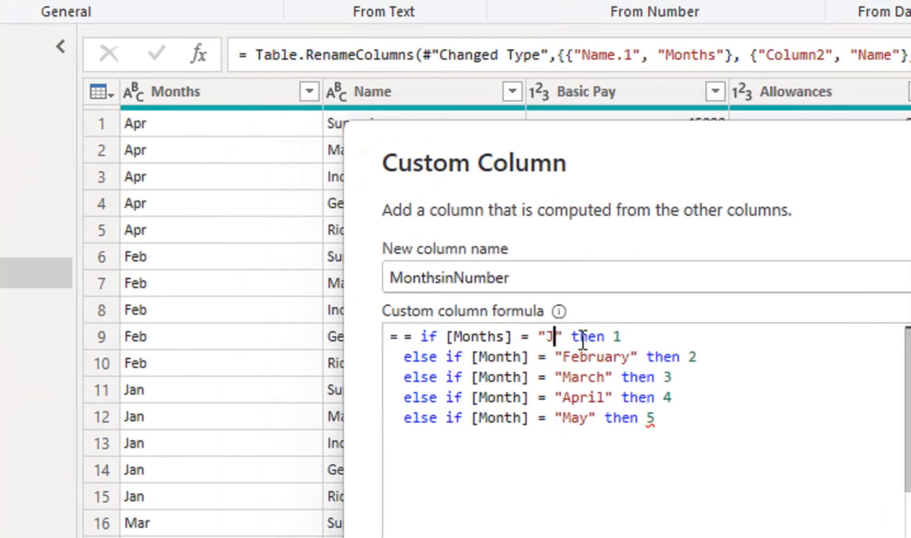
text(Jan)
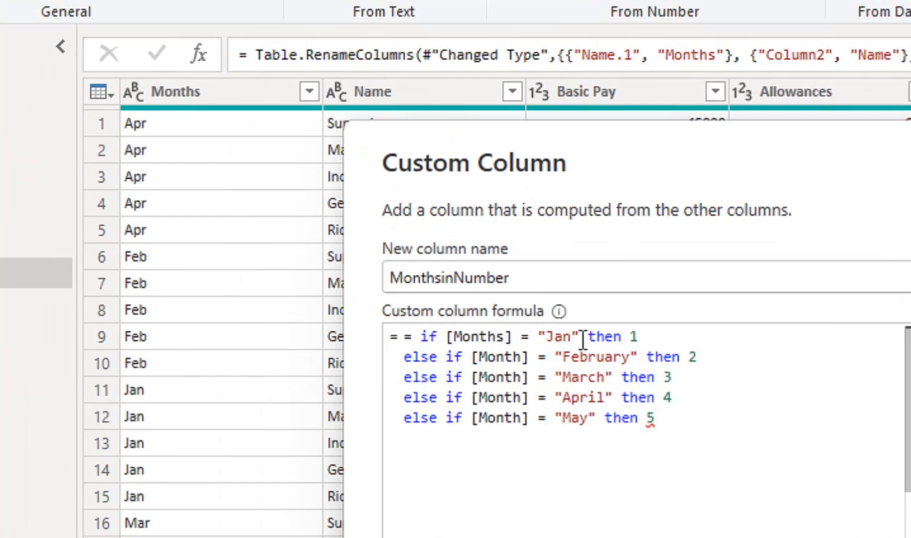
Replace the Month column reference with Months in the four else-if conditions of the custom column formula.
double_click(489, 339)
key(ctrl+c)
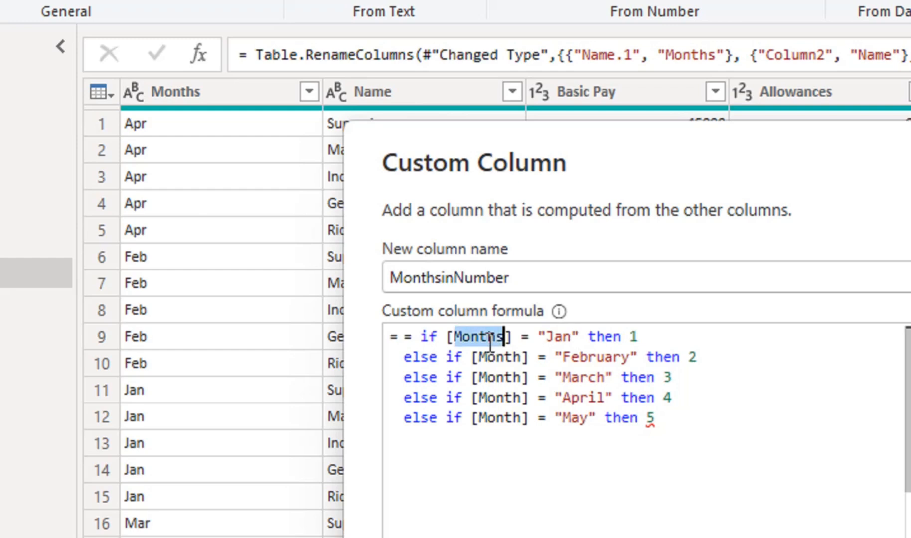
double_click(508, 358)
key(ctrl+v)
double_click(512, 378)
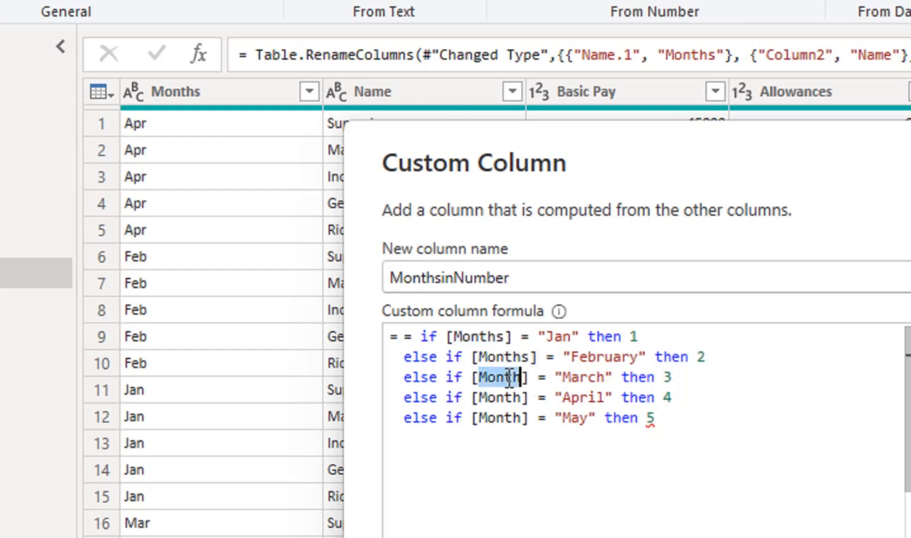
key(ctrl+v)
double_click(503, 397)
key(ctrl+v)
double_click(505, 418)
key(ctrl+v)
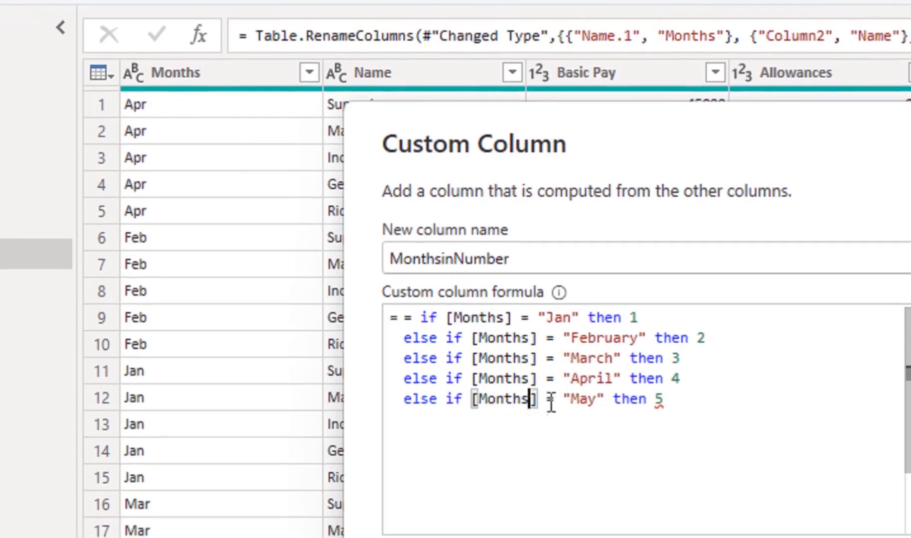
Shorten the month names February, March and April in the formula to "Feb", "Mar" and "Apr".
double_click(604, 338)
text(Feb)
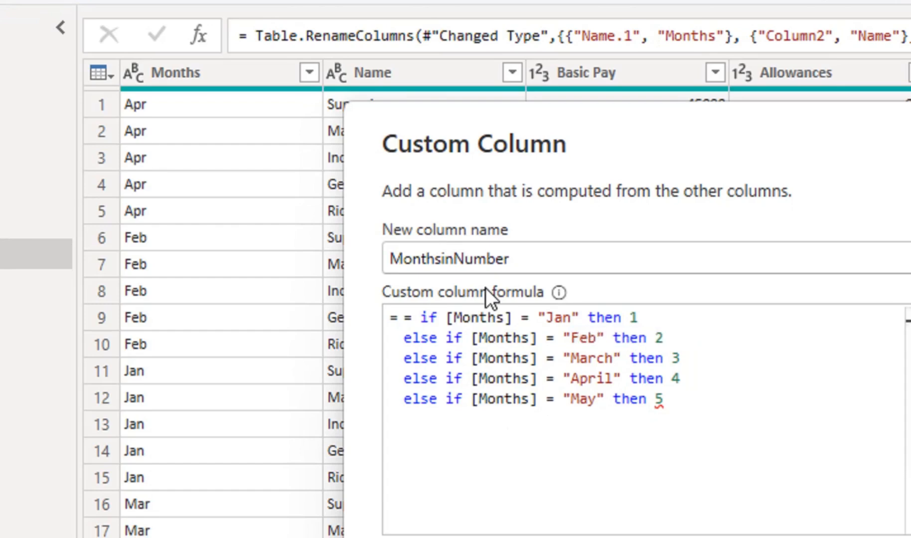
key(Right)
key(Right)
key(Down)
key(Left)
key(Right)
key(BackSpace)
key(BackSpace)
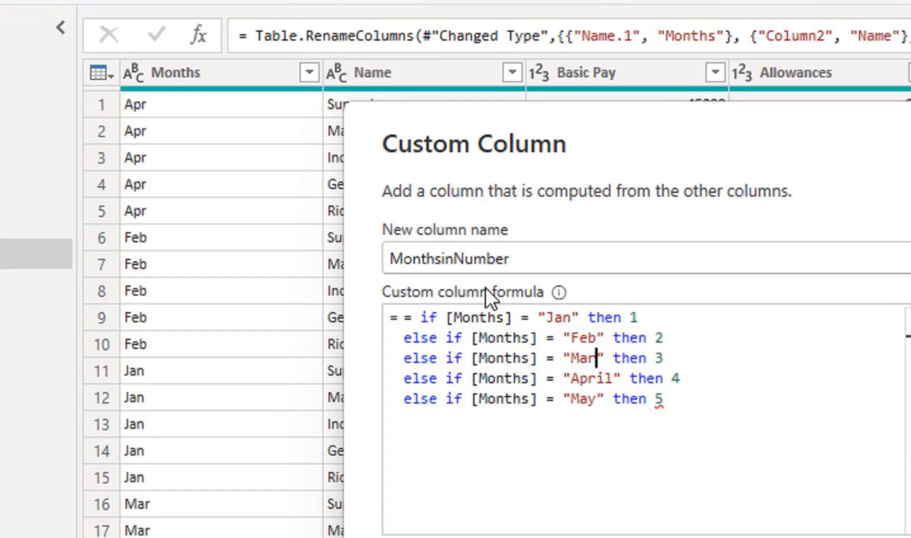
key(Down)
key(Right)
key(Right)
key(BackSpace)
key(BackSpace)
Add a closing "else null" line below the May condition of the custom column formula.
key(Down)
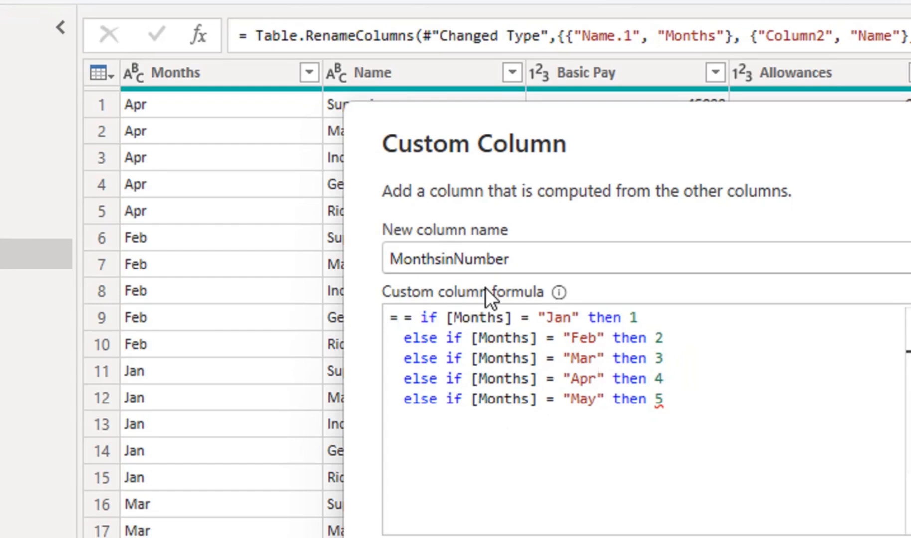
key(Right)
key(Right)
key(Right)
key(Right)
key(Right)
key(Right)
key(Right)
key(Right)
key(Return)
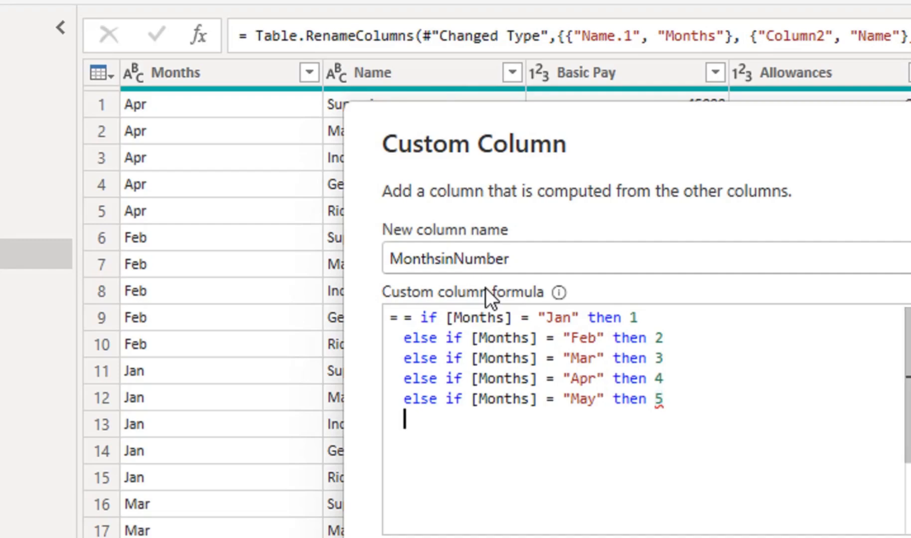
text(else nu)
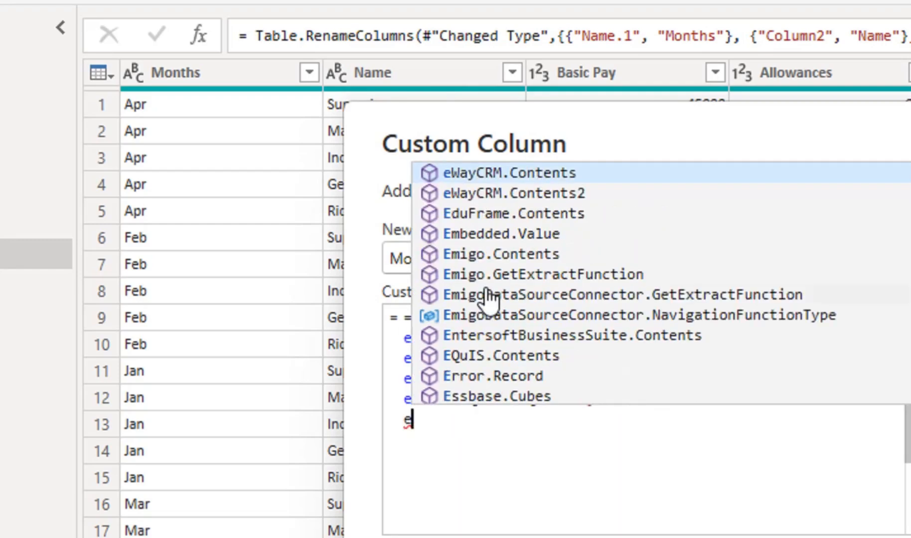
text(ll)
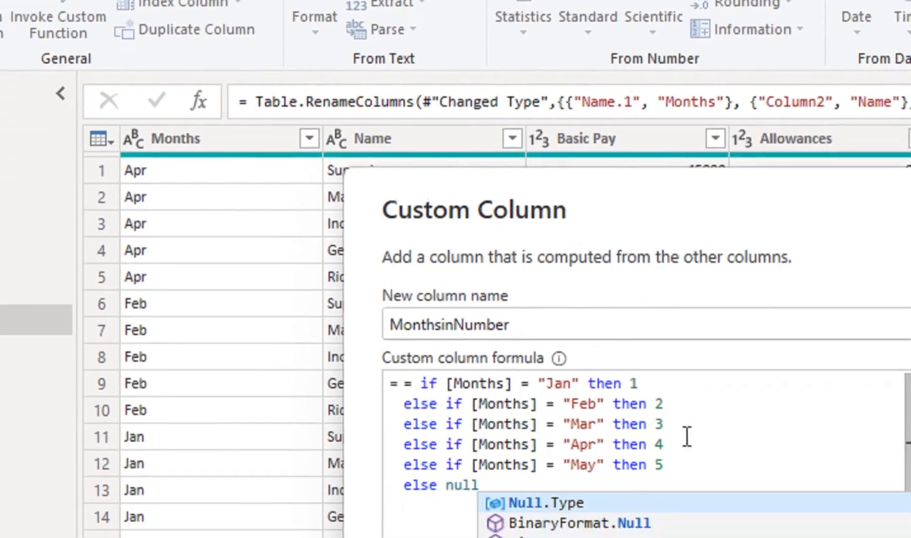
Add the MonthsinNumber custom column with the finished formula and set its data type to Whole Number.
click(687, 437)
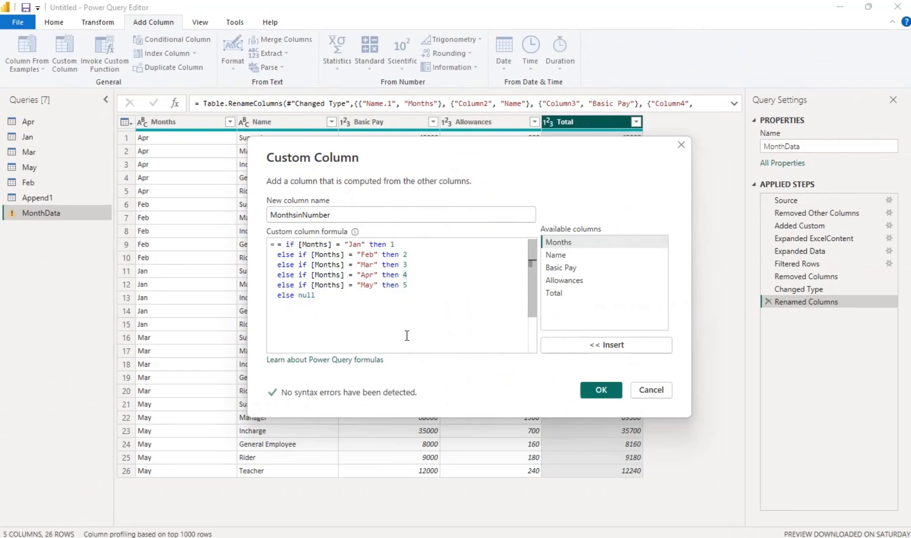
click(601, 389)
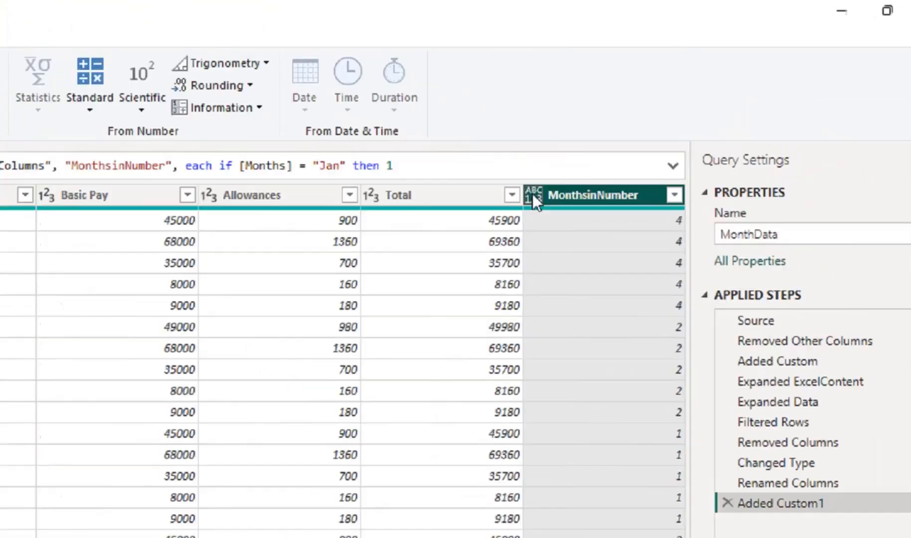
click(646, 122)
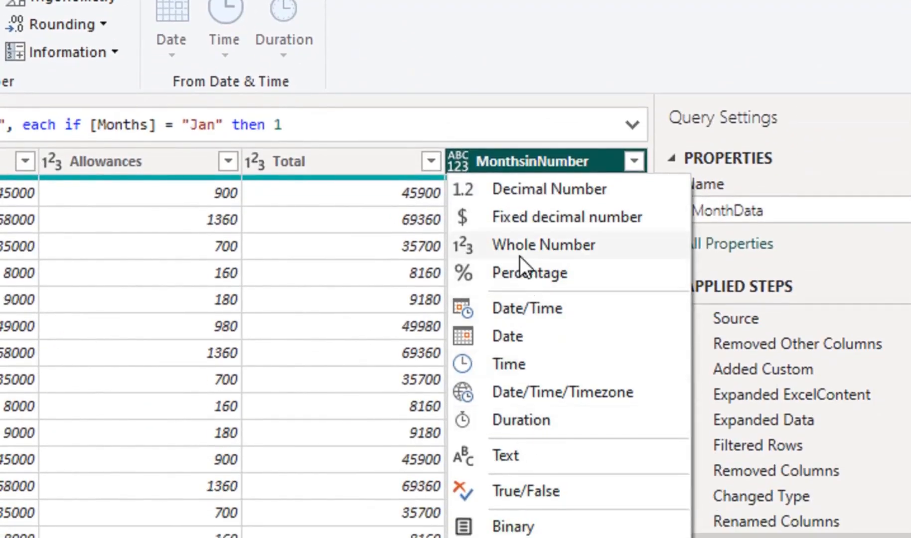
click(520, 252)
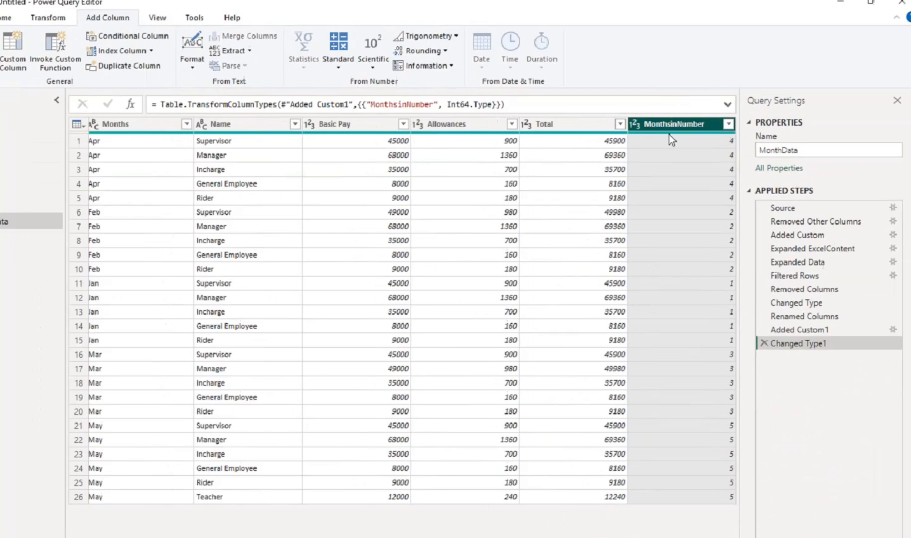
Move the MonthsinNumber column directly after Months and sort the table by it in ascending order.
drag(669, 135, 266, 149)
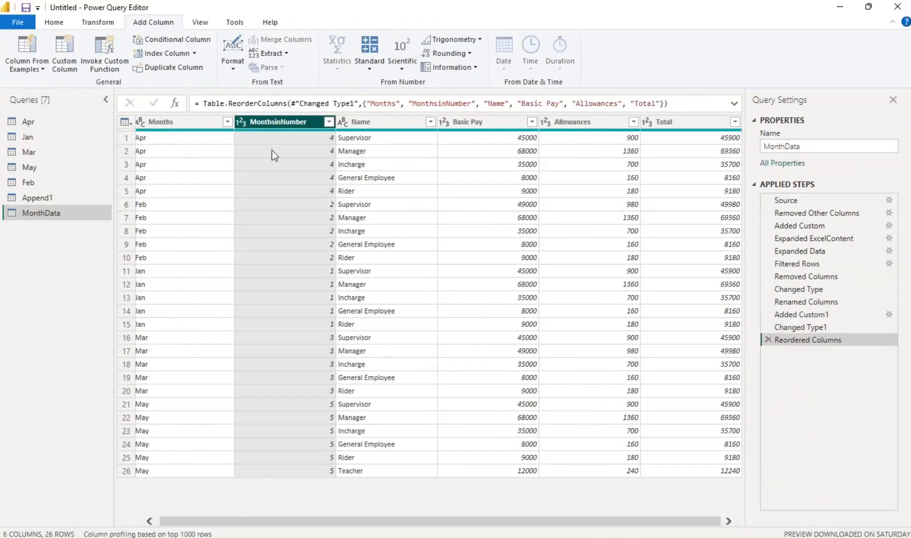
click(330, 122)
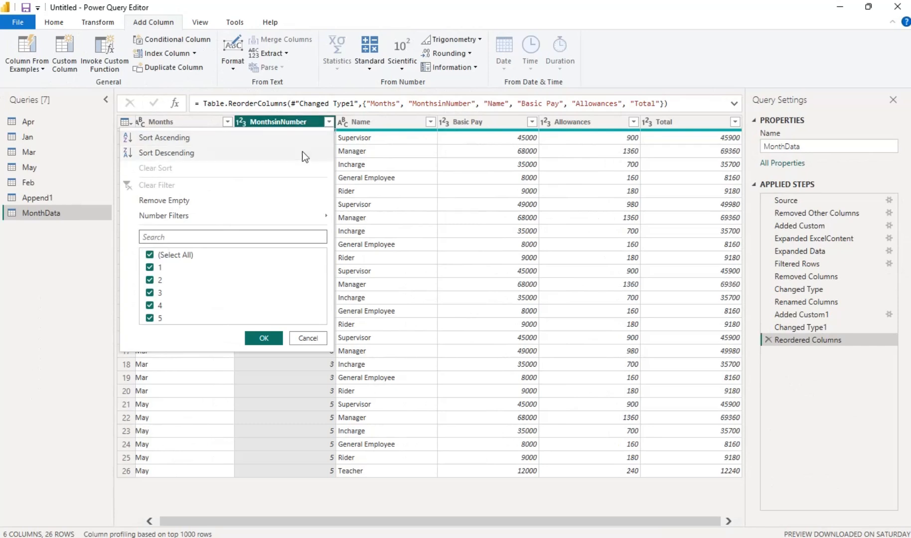
click(172, 141)
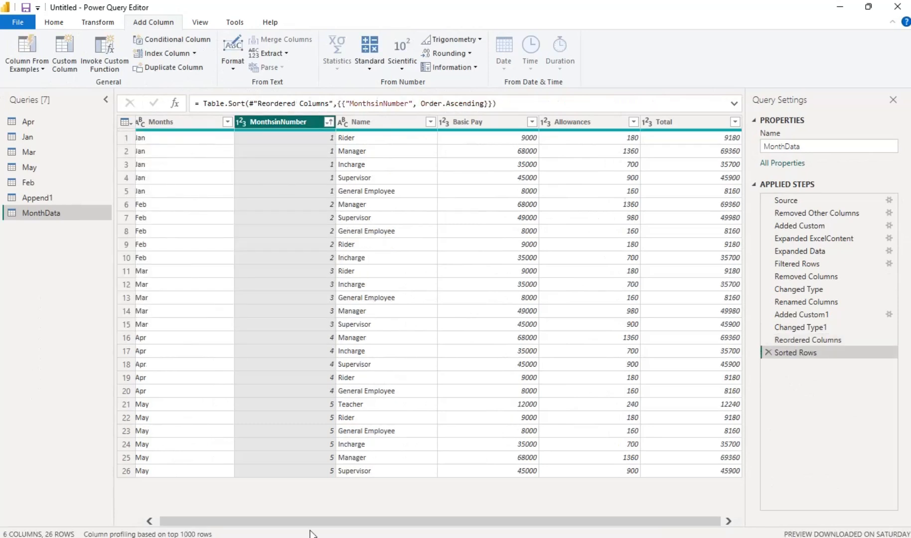
drag(303, 522, 239, 518)
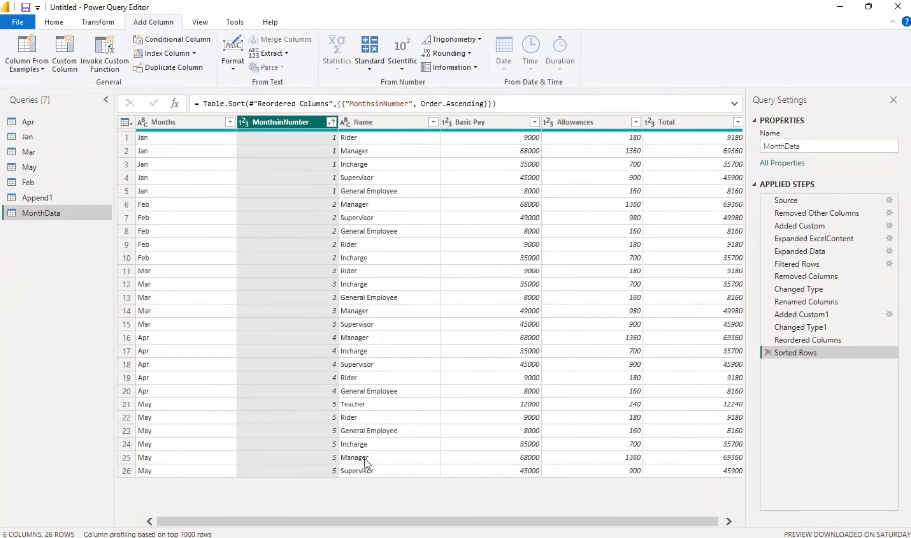
drag(375, 527, 309, 520)
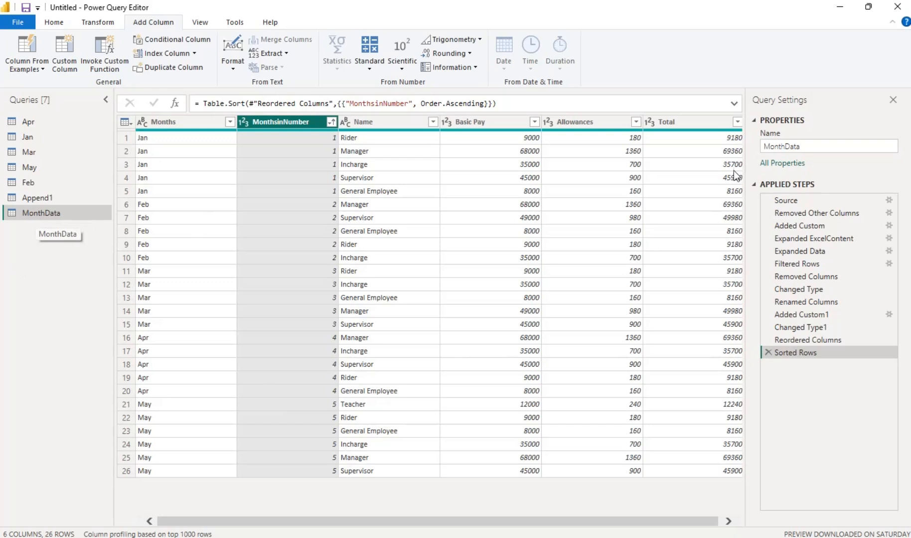
Rename the MonthData query to "Jan-May Data".
double_click(801, 149)
text(J)
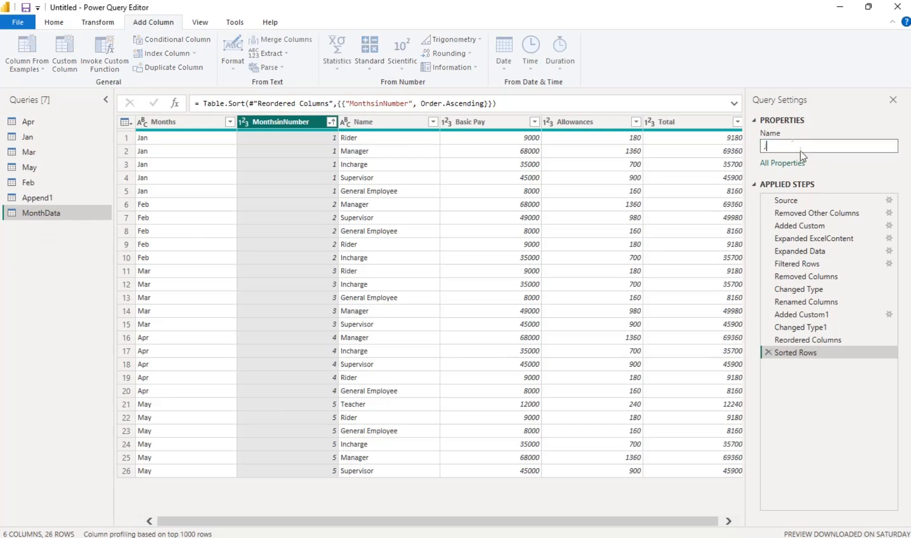
text(an-May Data)
key(Return)
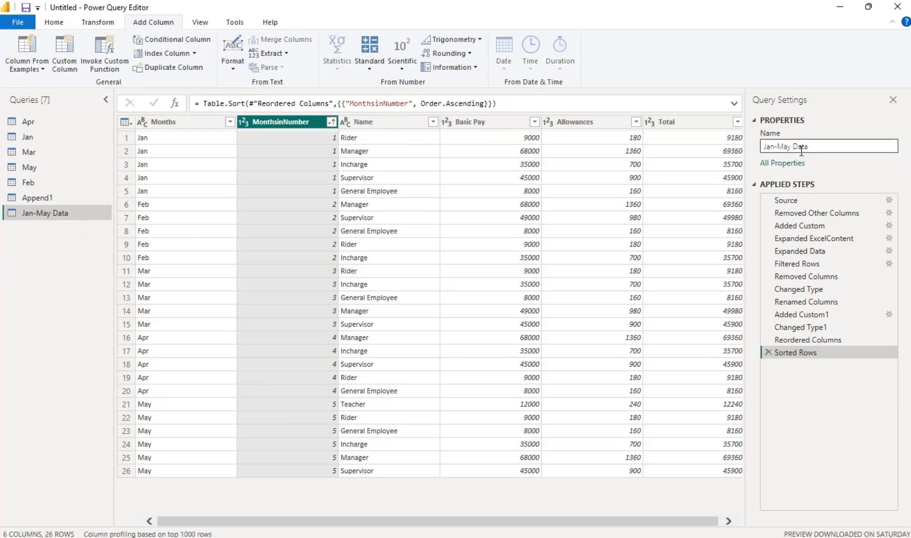
Close the Power Query Editor and apply the query changes to load the data into Power BI Desktop.
click(54, 25)
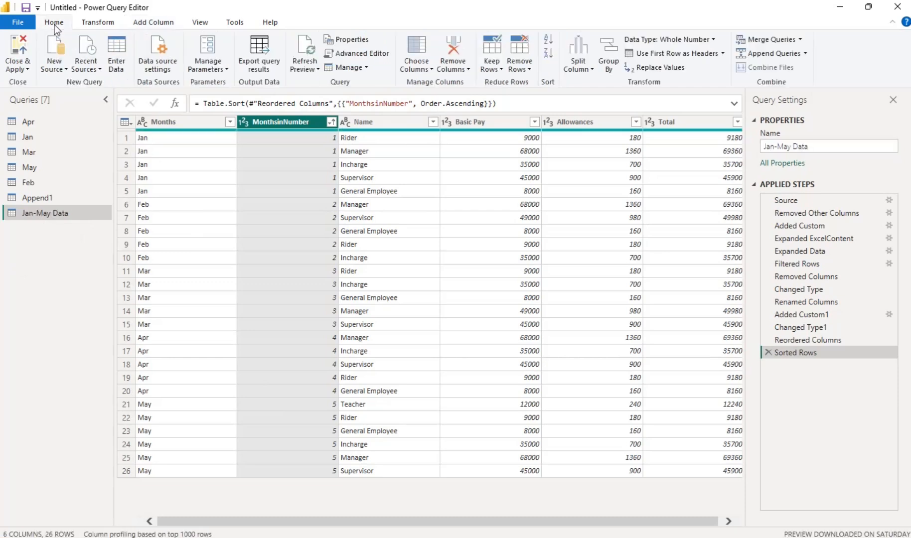
click(27, 69)
click(48, 83)
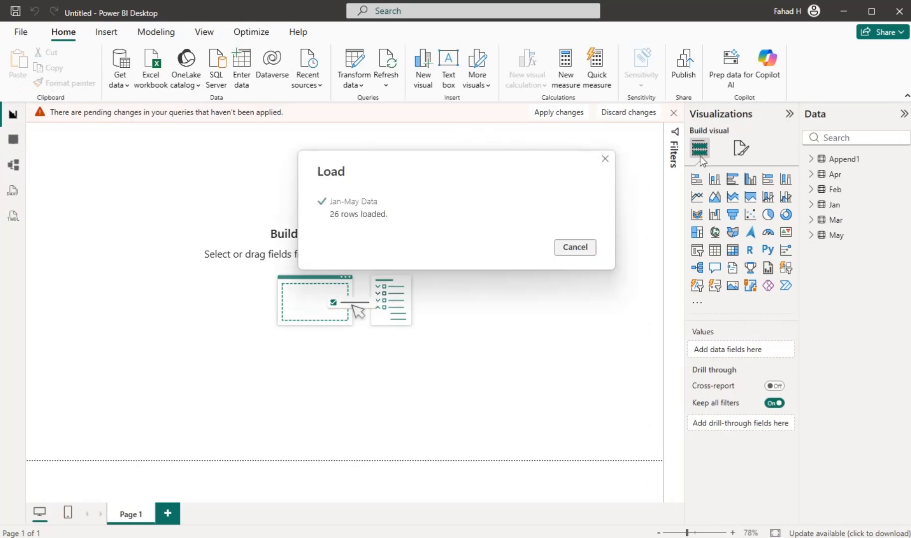
Examine the fields of the loaded Jan-May Data and Append1 tables, collapsing each table's field list again.
click(812, 221)
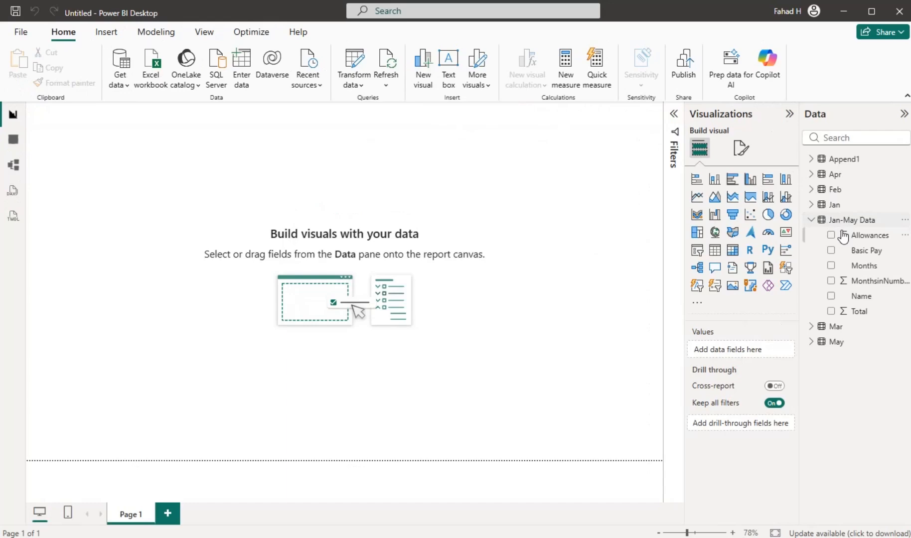
click(812, 160)
click(812, 159)
click(812, 220)
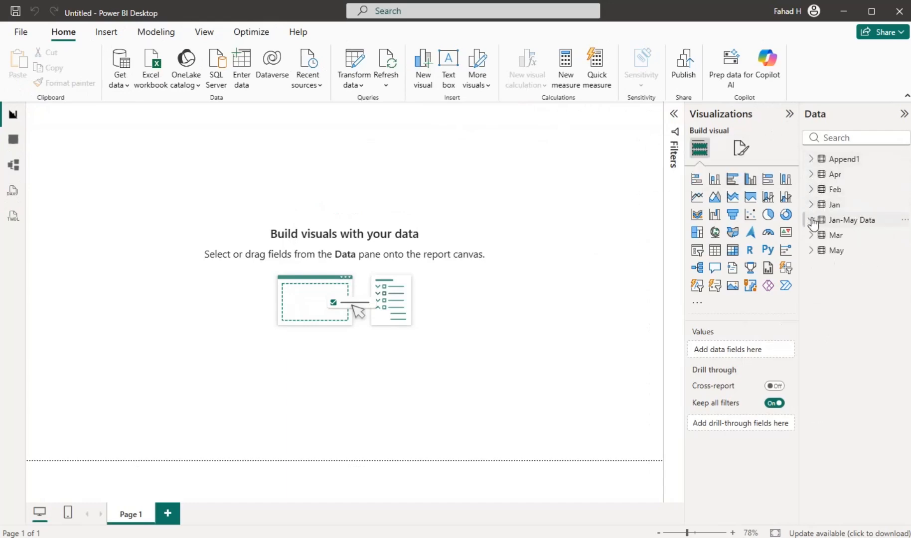